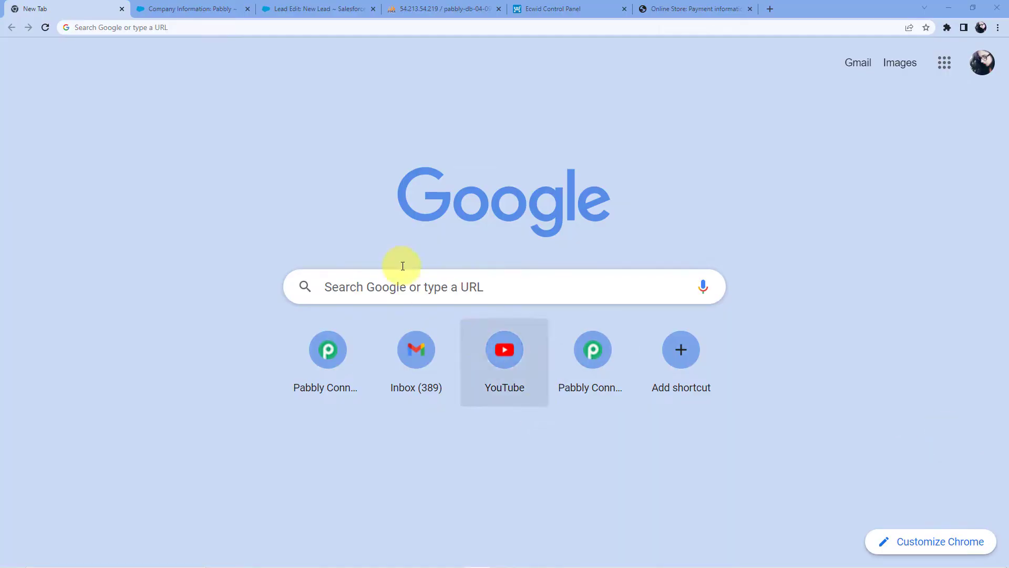
# Go to pabbly.com/connect and come back to the Pabbly Connect home page
pyautogui.click(176, 28)
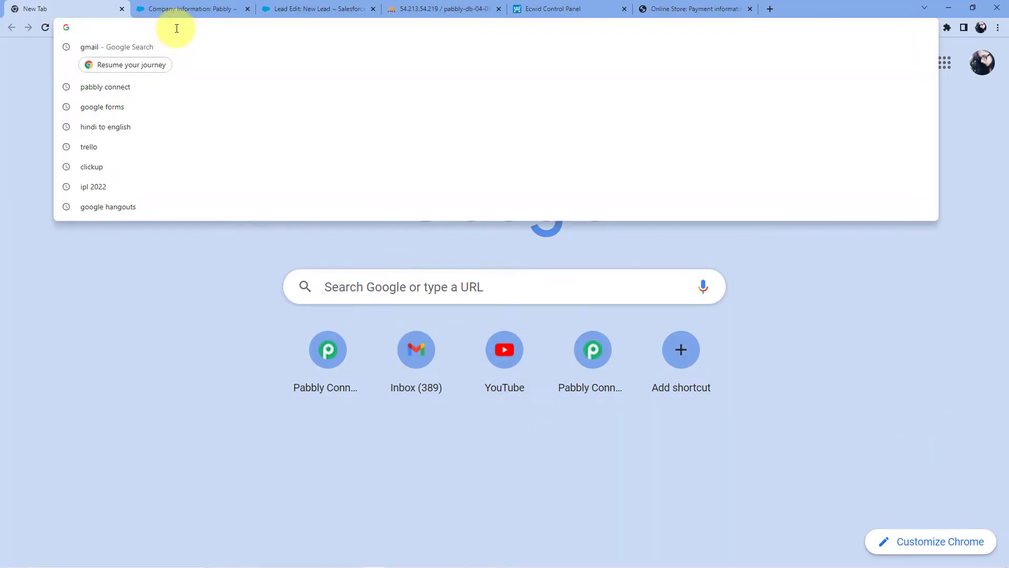
pyautogui.write('pabbly.com/connect/')
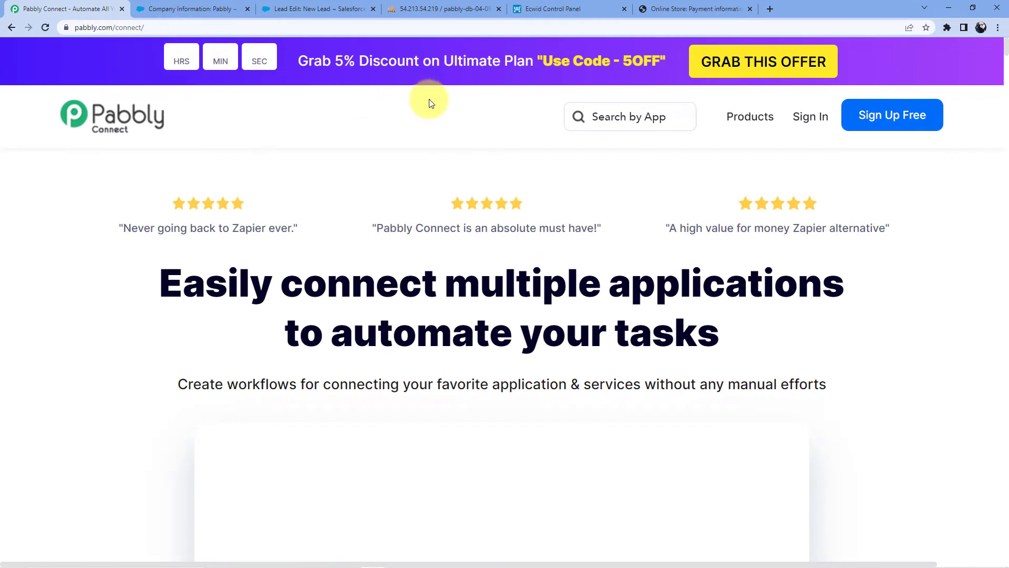
pyautogui.moveTo(766, 126)
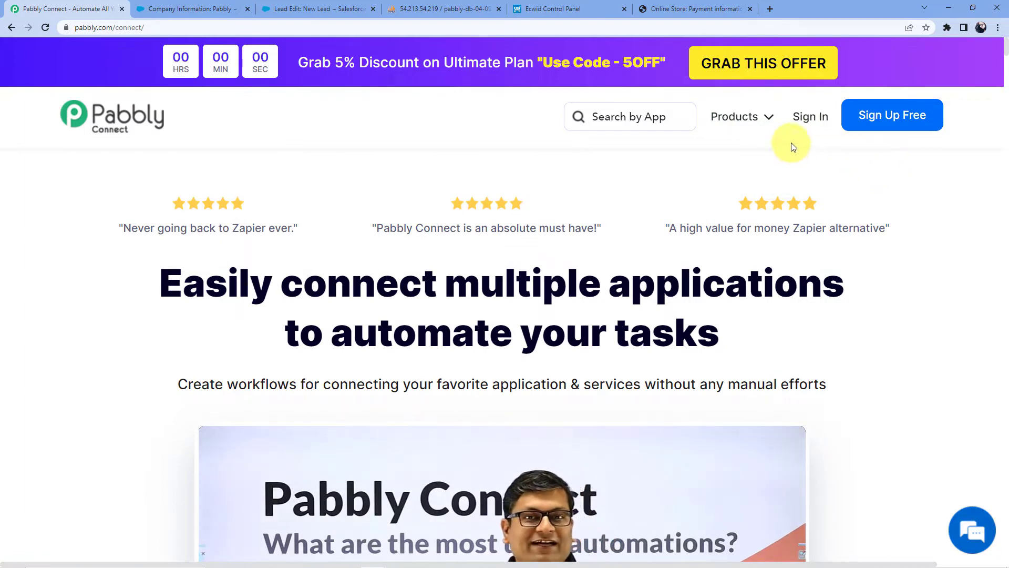
pyautogui.click(886, 124)
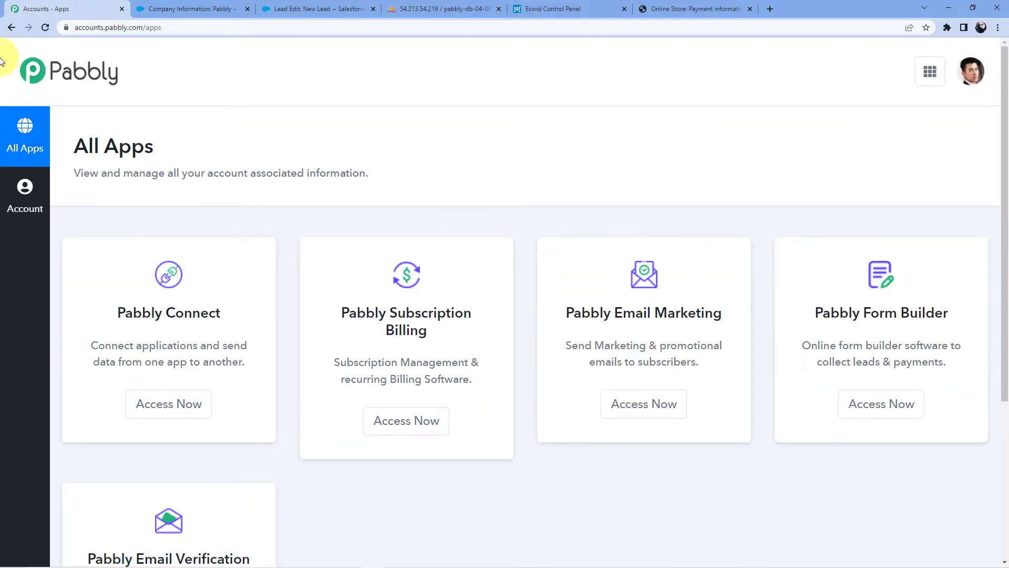
pyautogui.click(12, 25)
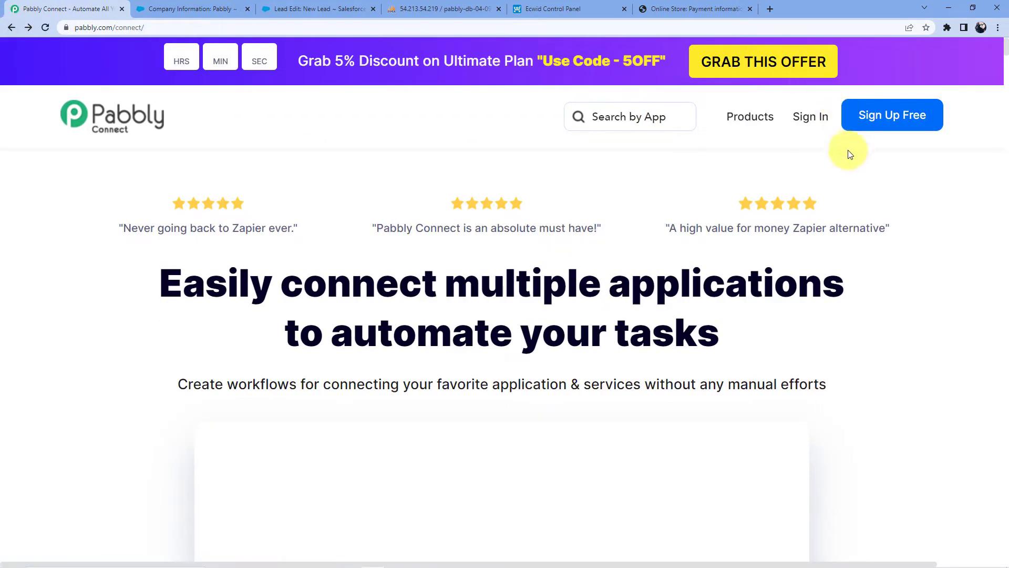
# Sign in and launch Pabbly Connect from the apps list to reach the dashboard
pyautogui.click(810, 118)
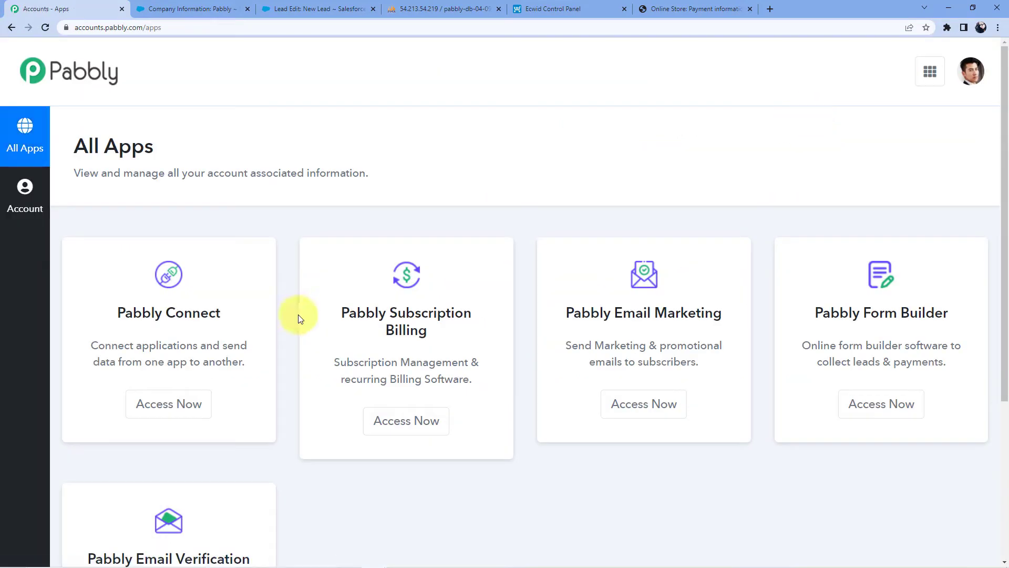
pyautogui.scroll(-3, 149, 336)
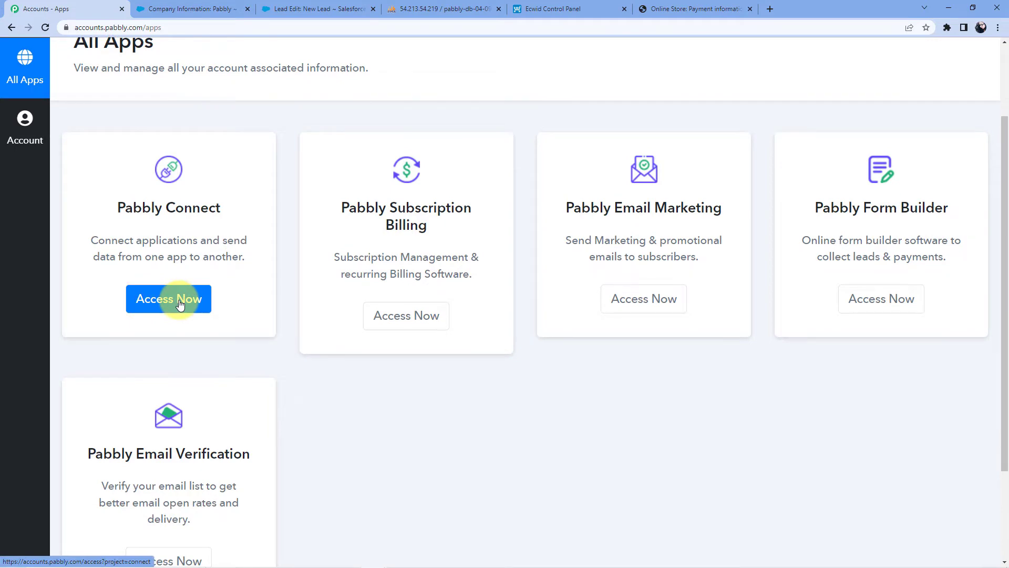
pyautogui.click(179, 303)
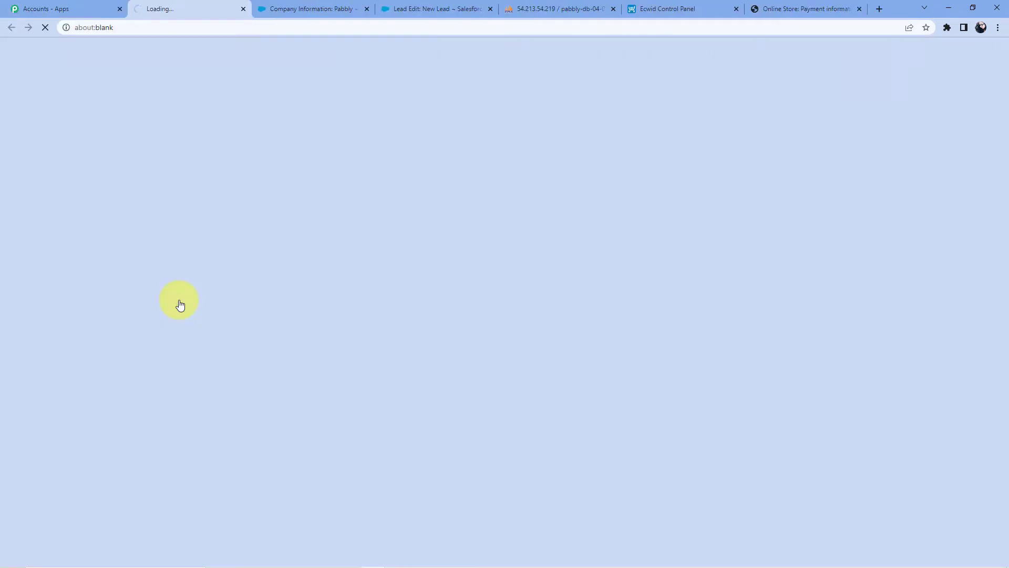
pyautogui.scroll(-5, 494, 194)
pyautogui.scroll(-8, 496, 198)
pyautogui.scroll(15, 494, 198)
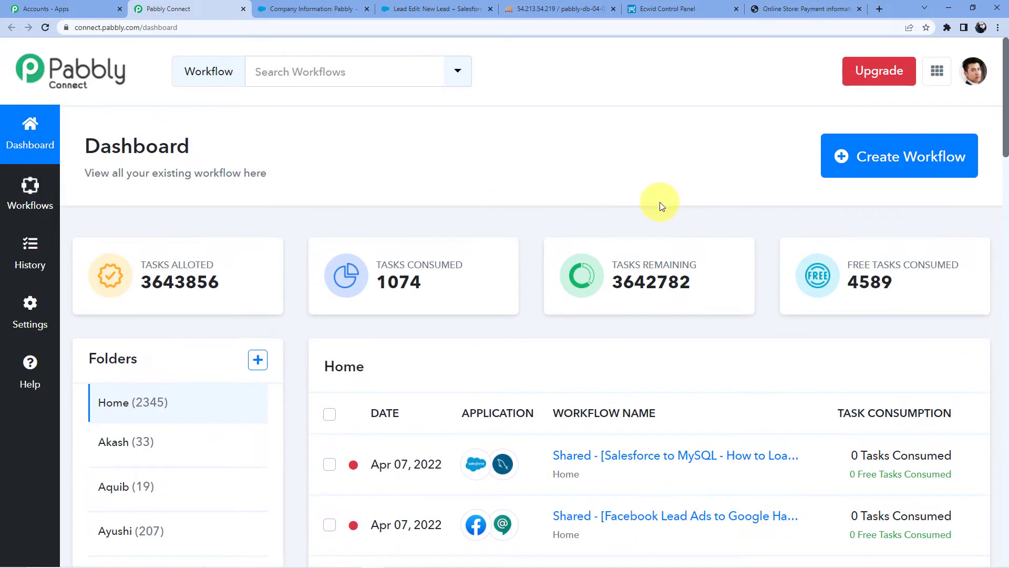
# Create a new workflow named 'Facebook Lead Ads to Zoho Bigin'
pyautogui.click(845, 154)
pyautogui.click(421, 319)
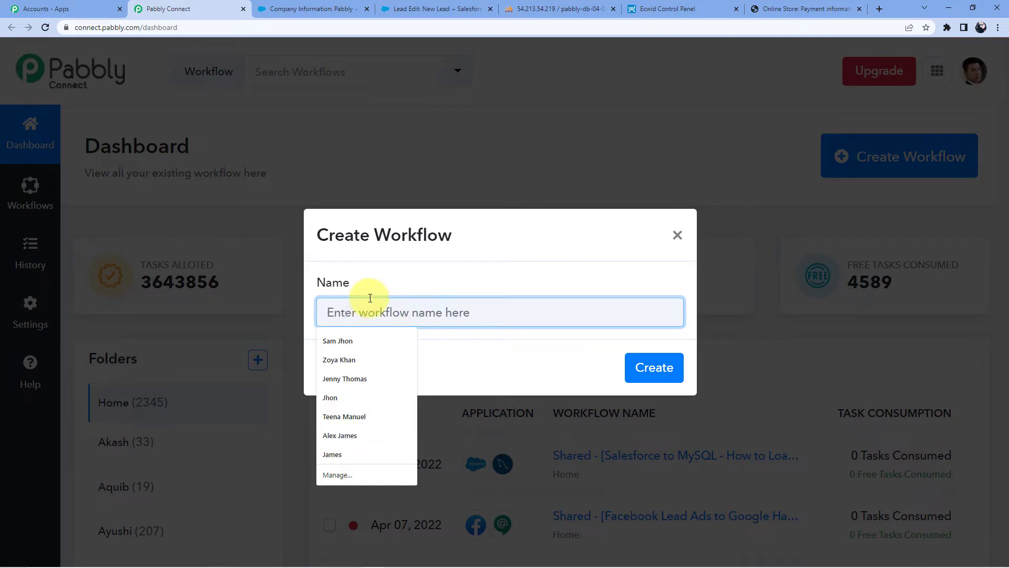
pyautogui.click(472, 236)
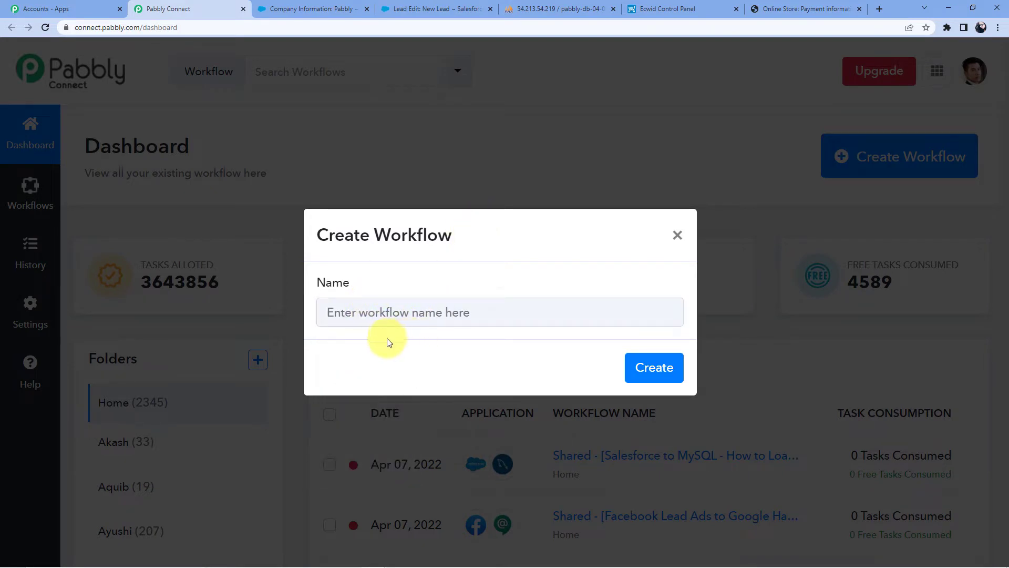
pyautogui.click(370, 312)
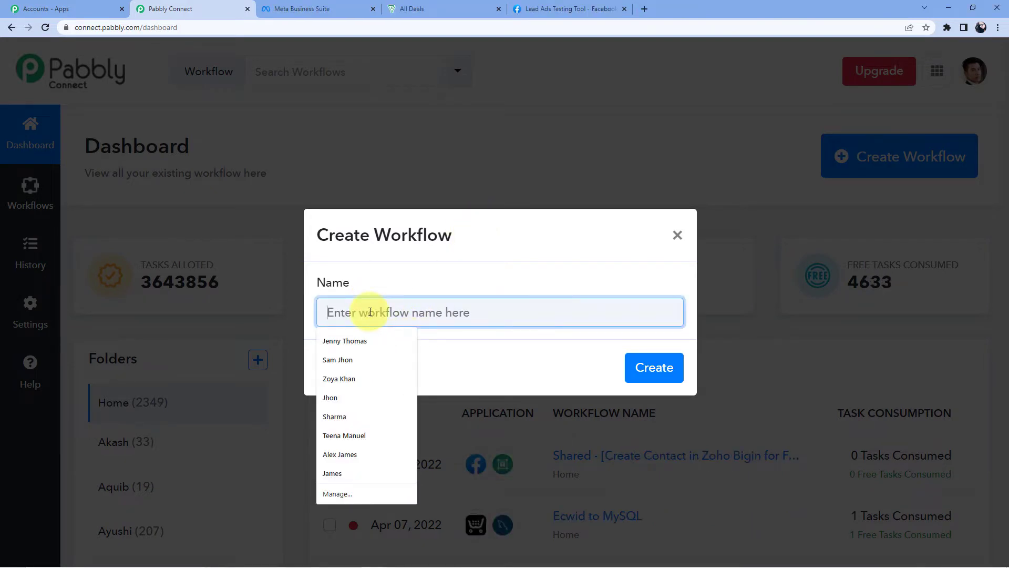
pyautogui.write('Facebook Lead Ads to Zoho Bigin')
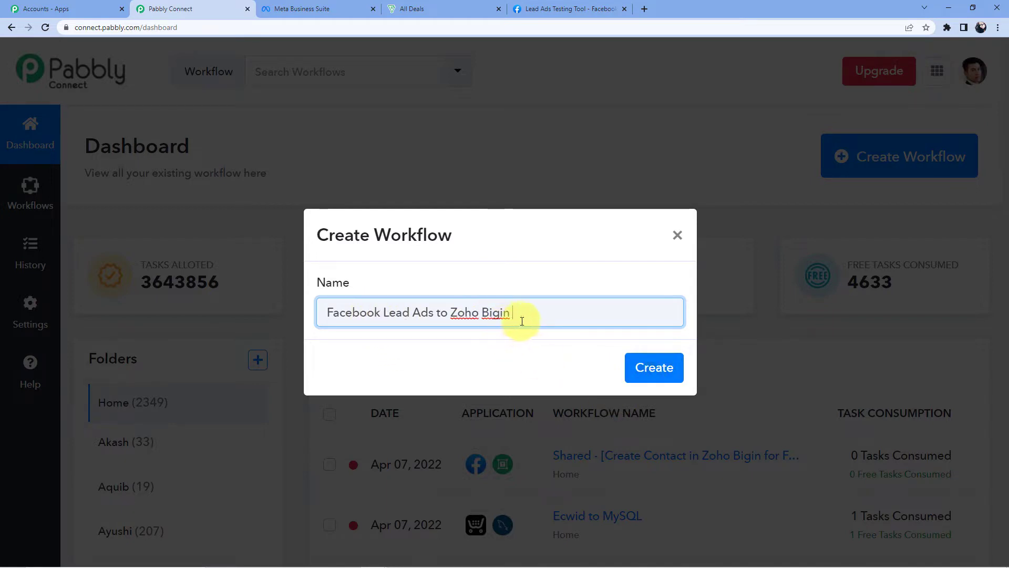
pyautogui.click(653, 374)
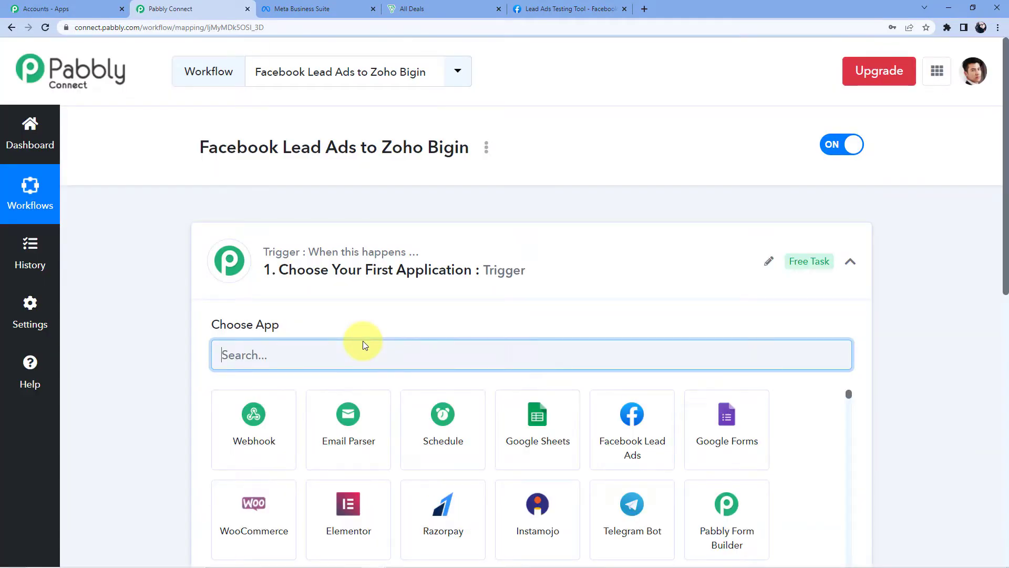
# Search 'Fac' in the app picker and choose Facebook Lead Ads as the trigger app
pyautogui.scroll(-7, 304, 311)
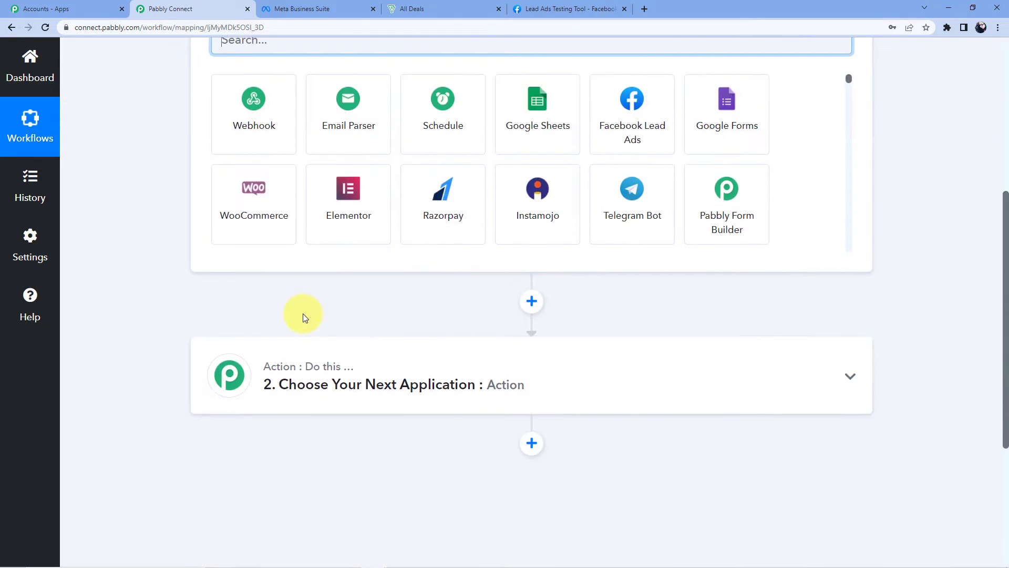
pyautogui.scroll(6, 303, 316)
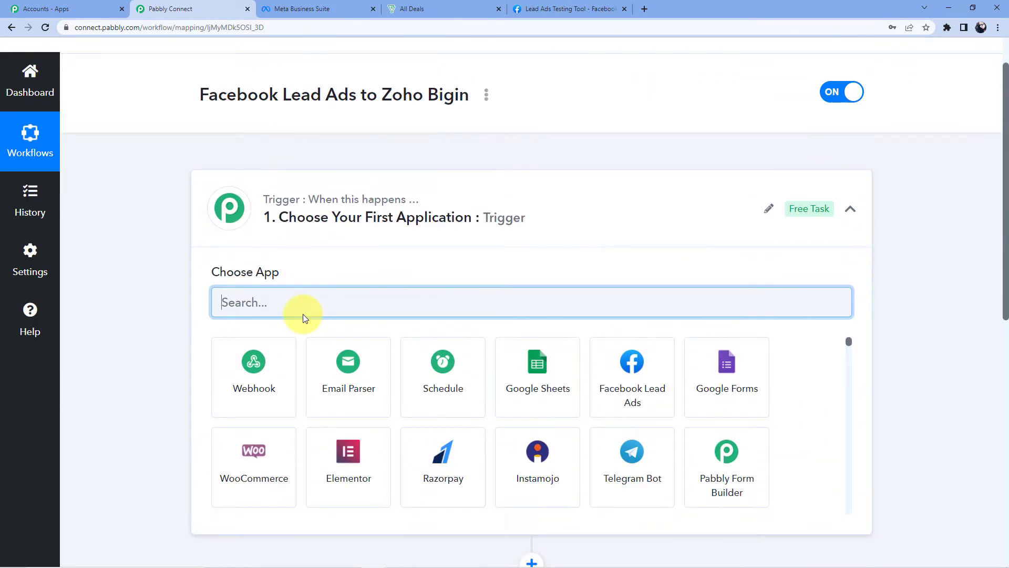
pyautogui.scroll(-6, 303, 316)
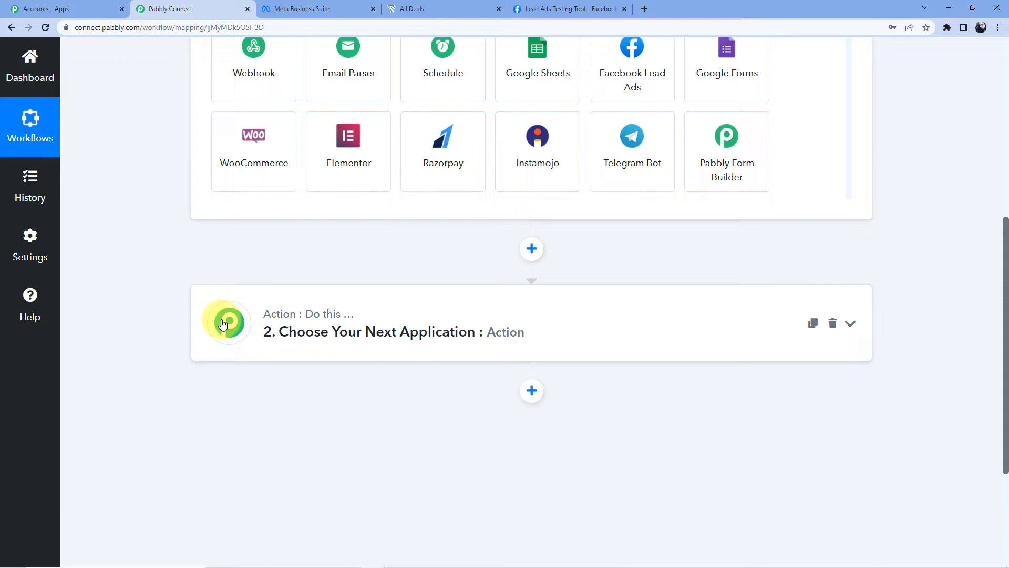
pyautogui.scroll(7, 222, 323)
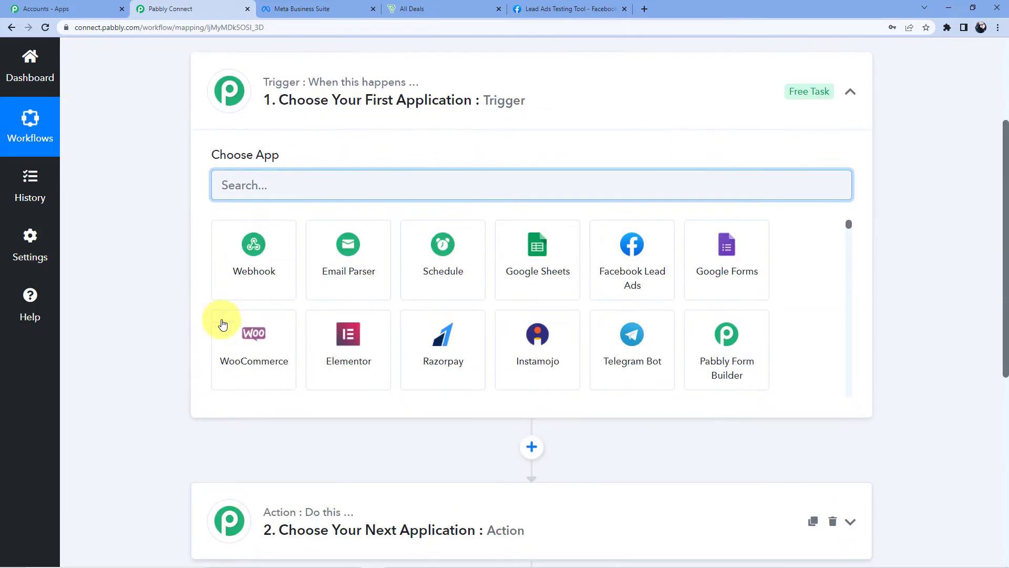
pyautogui.write('Facebook')
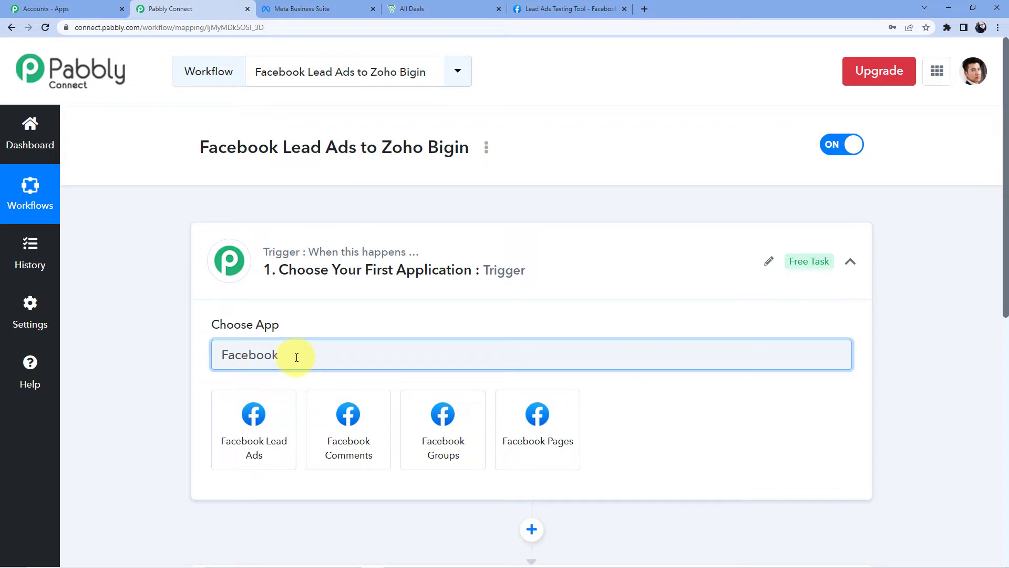
pyautogui.click(277, 437)
pyautogui.scroll(-3, 294, 421)
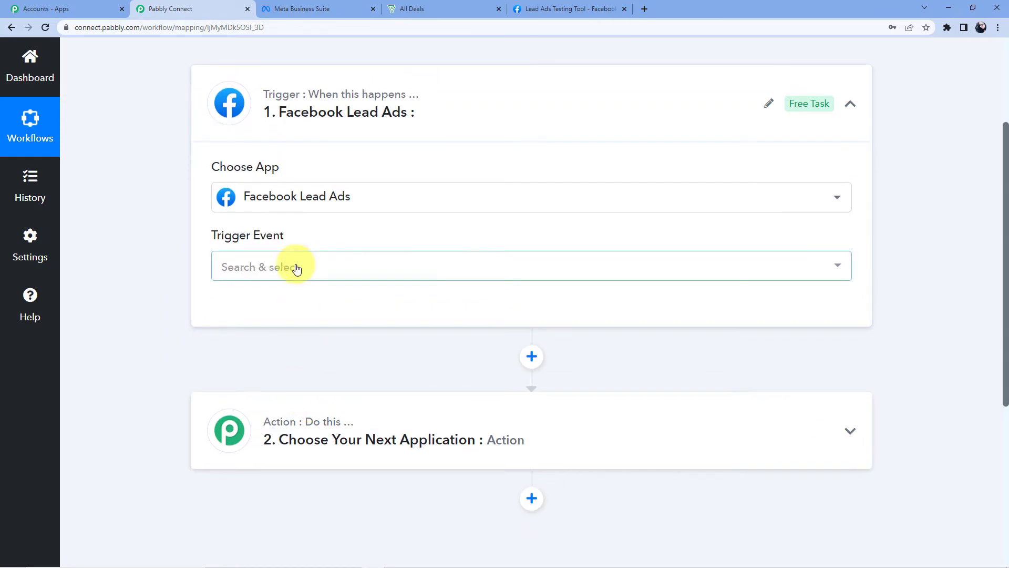
# Set the trigger event to New Lead, connect a new Facebook account, and open the Facebook Page list
pyautogui.click(297, 269)
pyautogui.click(298, 348)
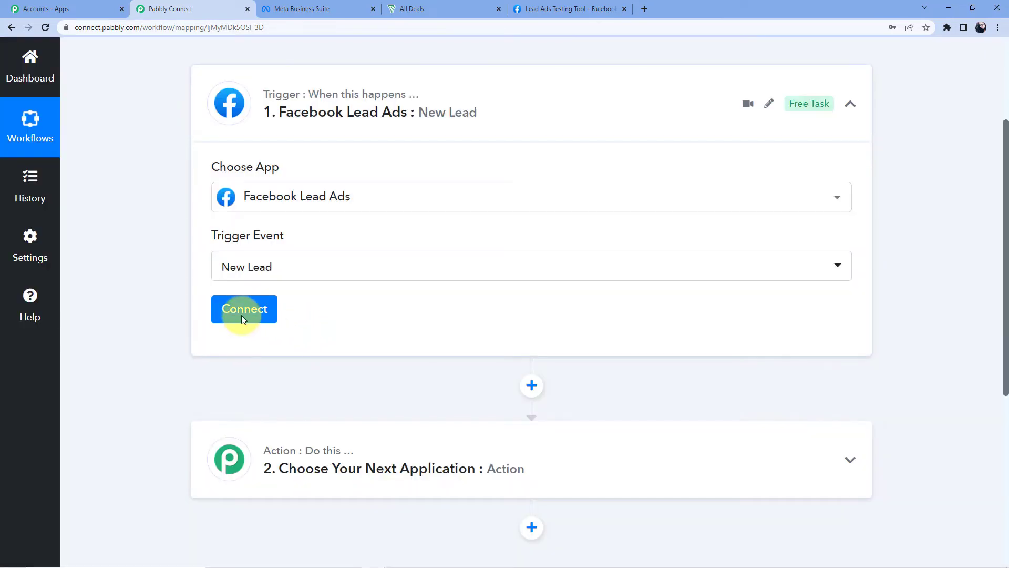
pyautogui.click(243, 314)
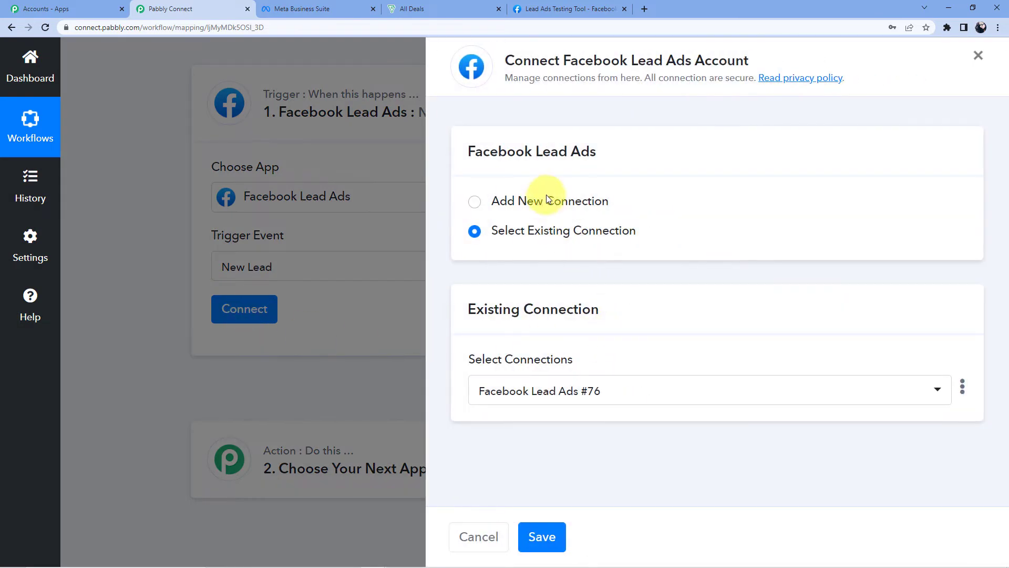
pyautogui.click(539, 199)
pyautogui.click(546, 370)
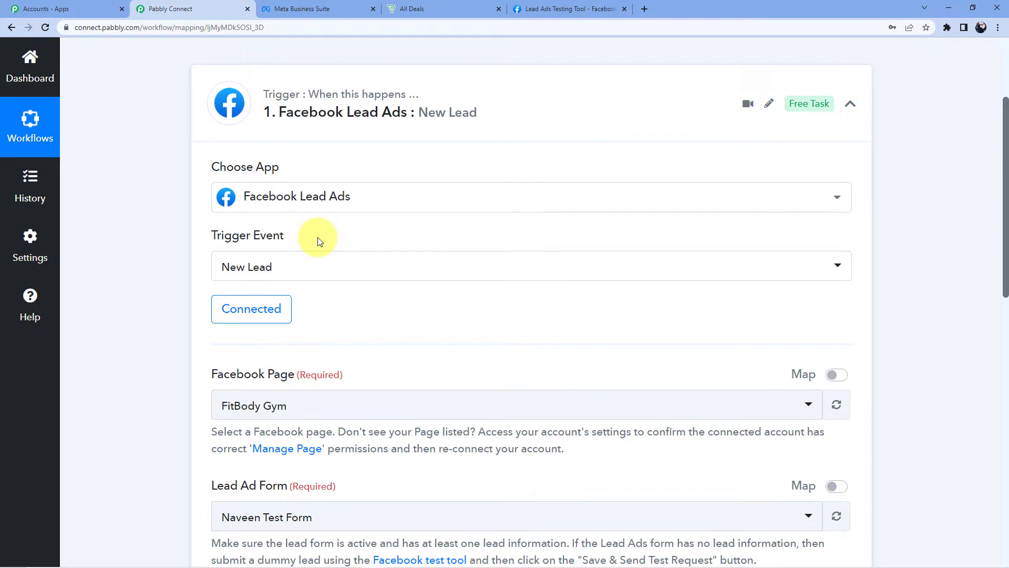
pyautogui.scroll(-4, 318, 240)
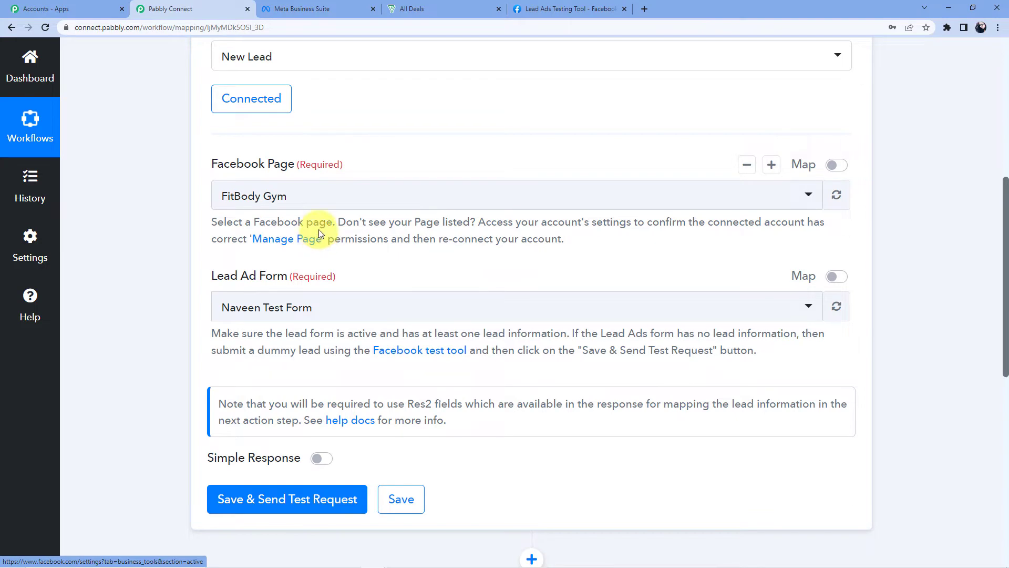
pyautogui.click(303, 202)
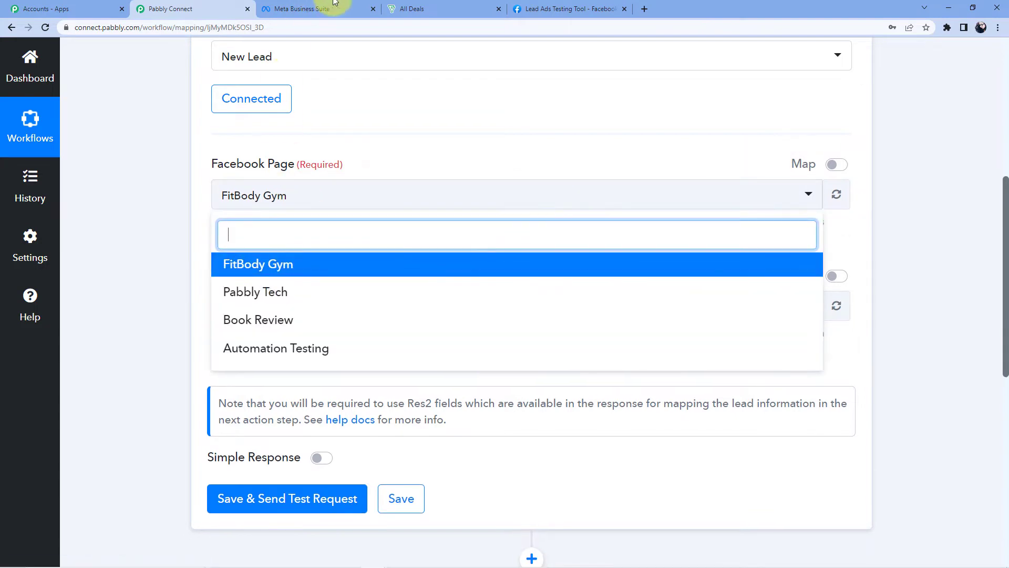
# In Meta Business Suite, close the test form preview and check the active page from Home
pyautogui.click(545, 6)
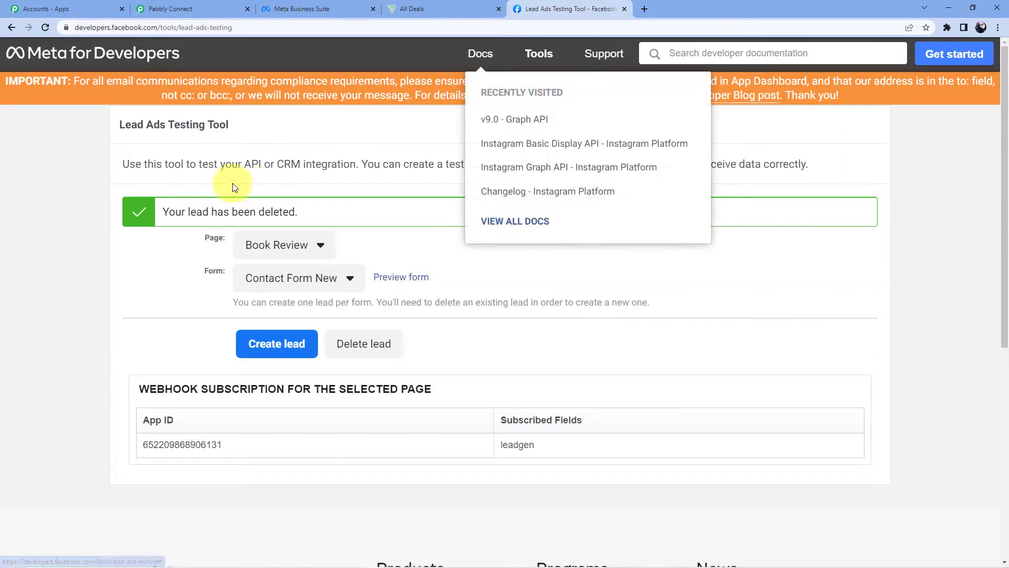
pyautogui.click(303, 9)
pyautogui.click(185, 7)
pyautogui.click(281, 5)
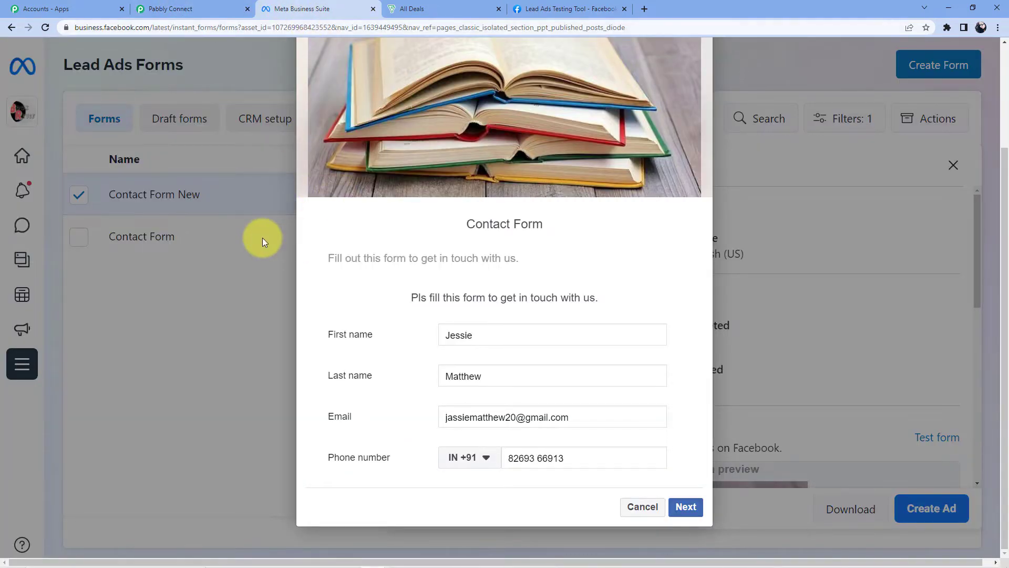
pyautogui.click(686, 506)
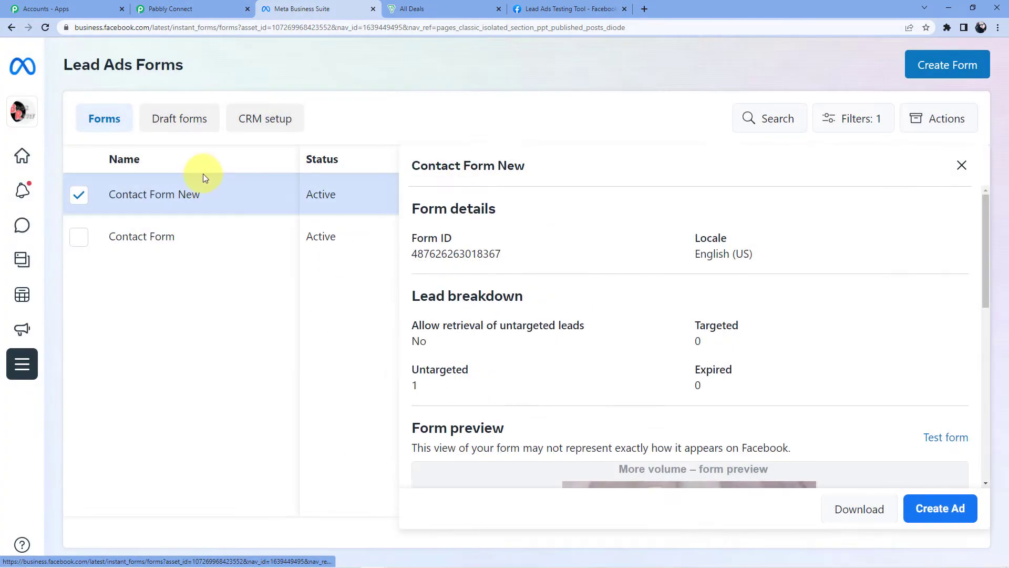
pyautogui.click(17, 26)
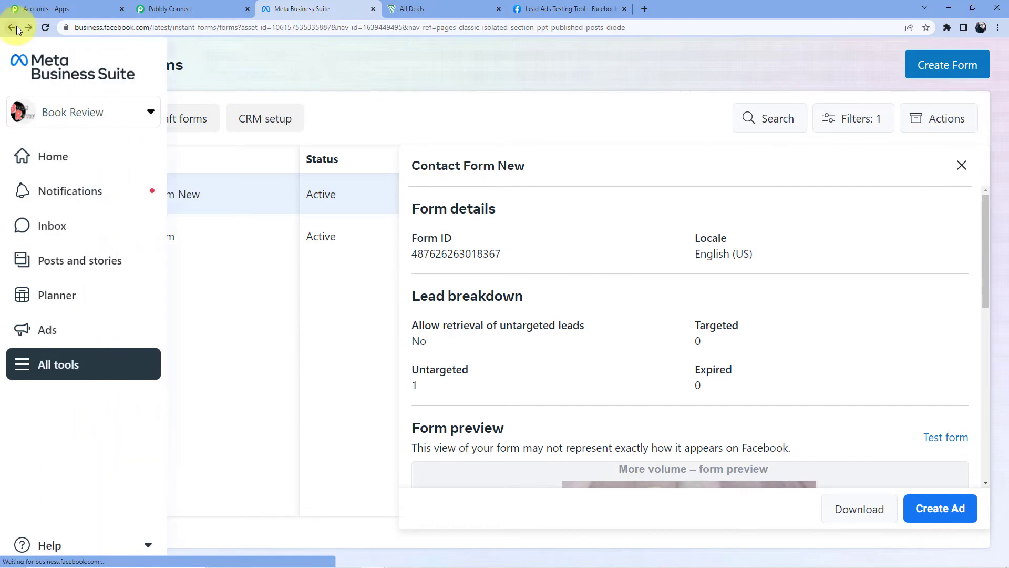
pyautogui.click(38, 110)
pyautogui.click(44, 77)
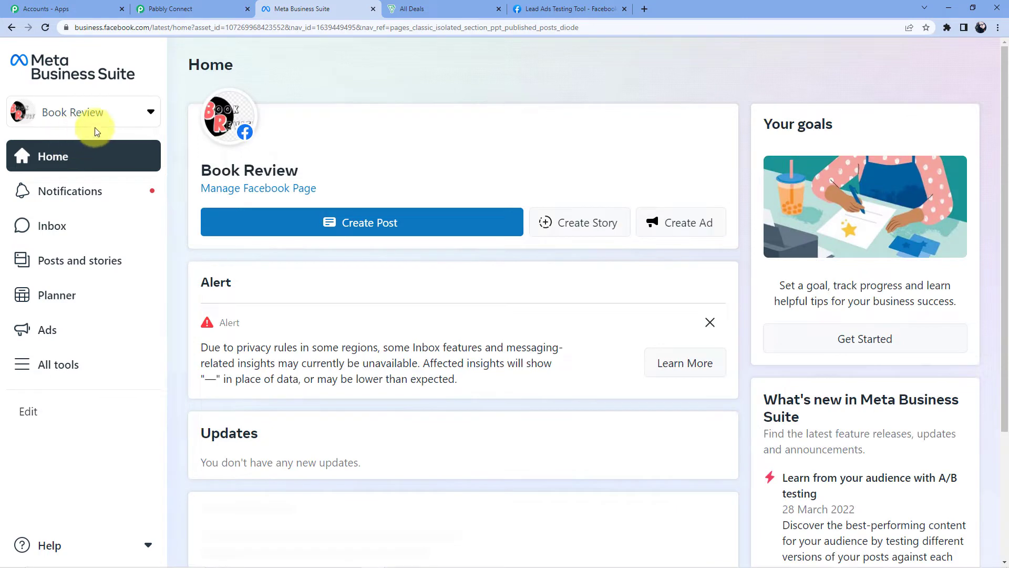
pyautogui.click(83, 120)
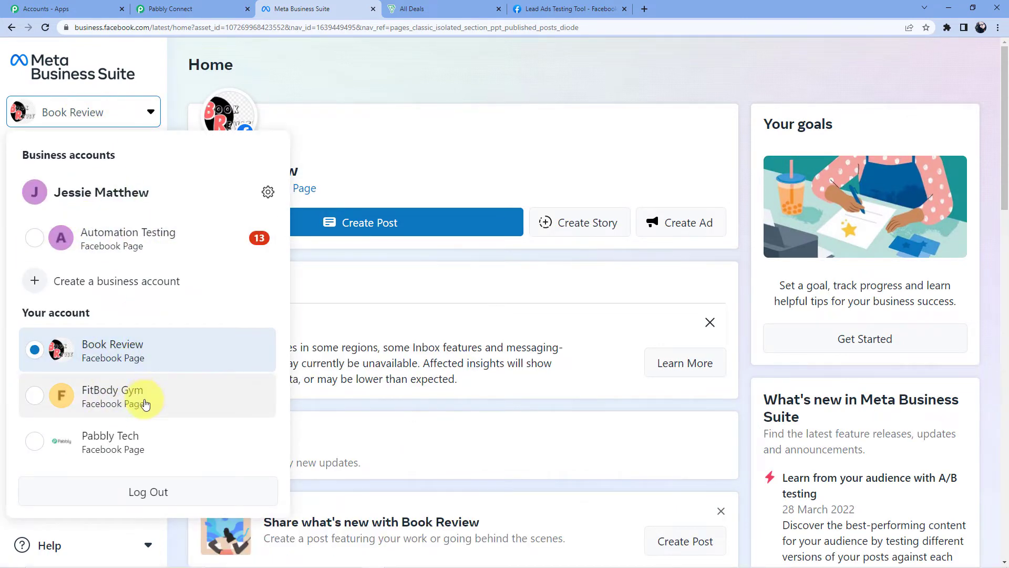
# Choose Book Review as the Facebook Page in Pabbly and keep it active in Meta
pyautogui.click(169, 9)
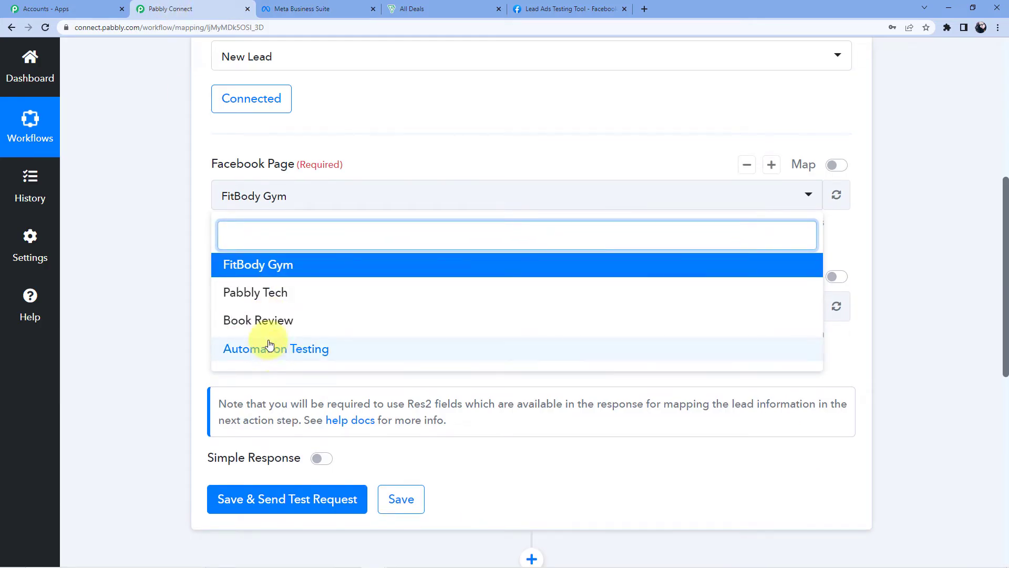
pyautogui.click(270, 320)
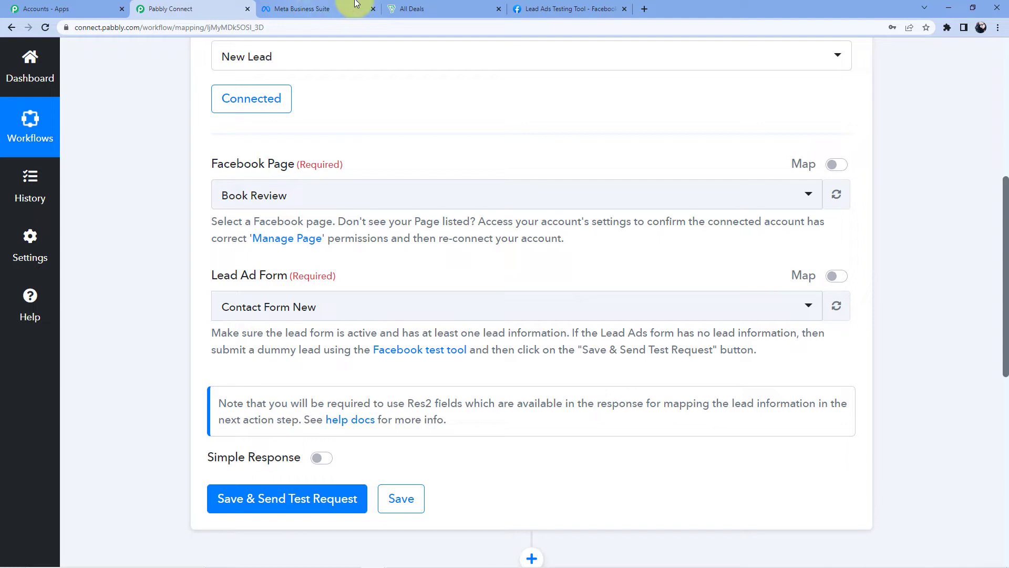
pyautogui.click(303, 10)
pyautogui.click(135, 352)
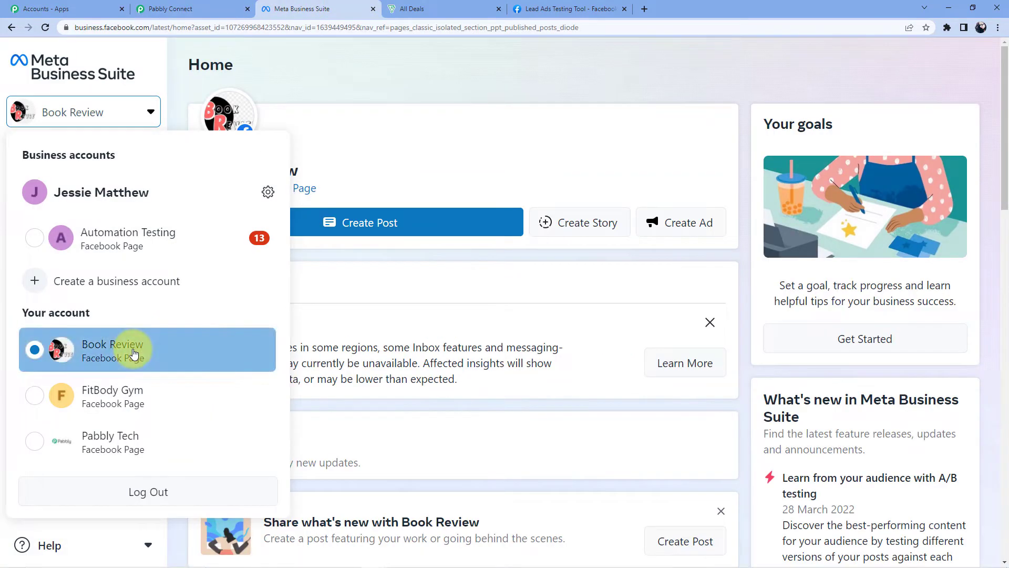
# Open Instant Forms for Book Review, untick Contact Form New, and reload the forms list
pyautogui.scroll(-2, 252, 329)
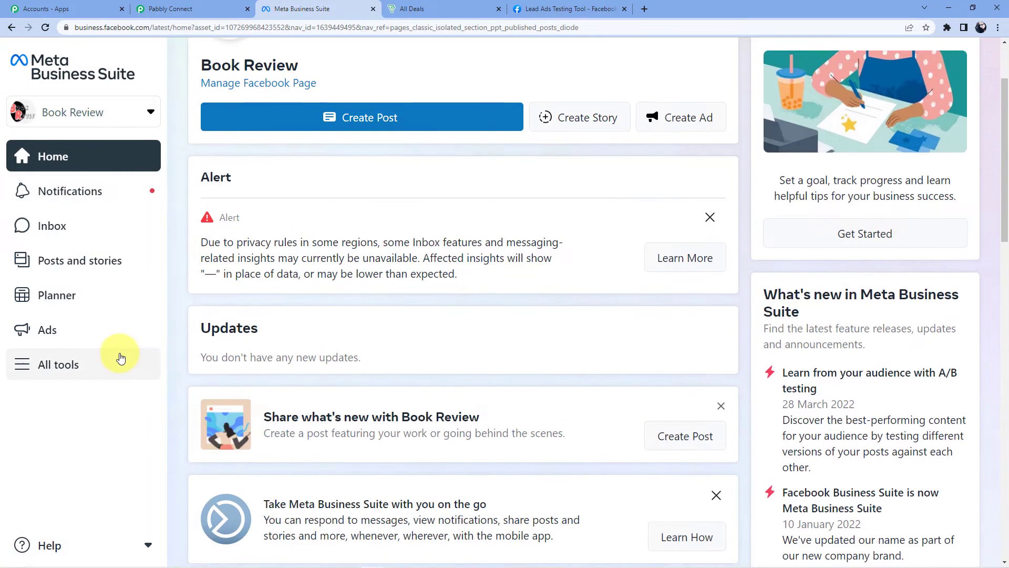
pyautogui.click(105, 360)
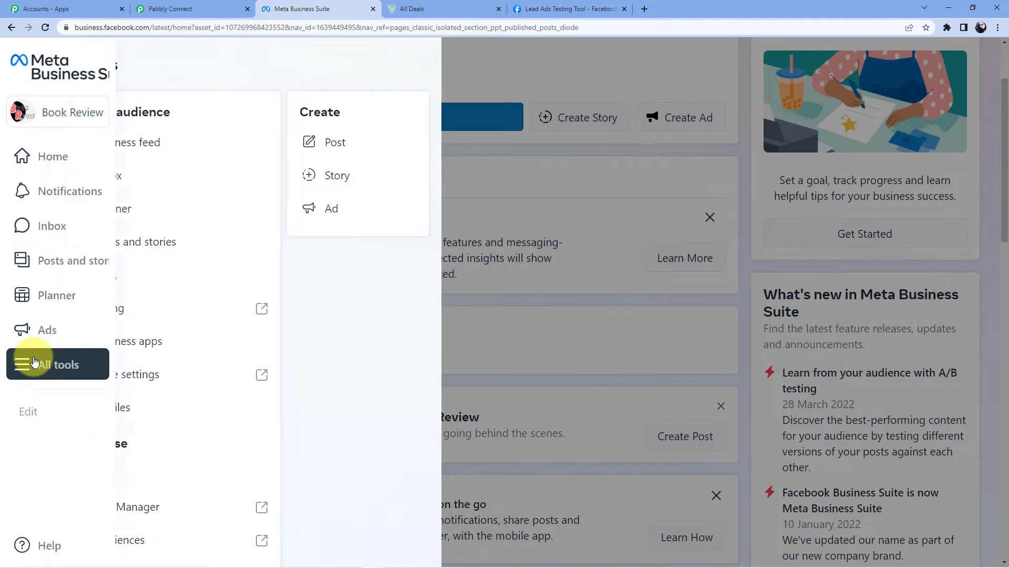
pyautogui.scroll(-1, 172, 362)
pyautogui.scroll(-4, 171, 362)
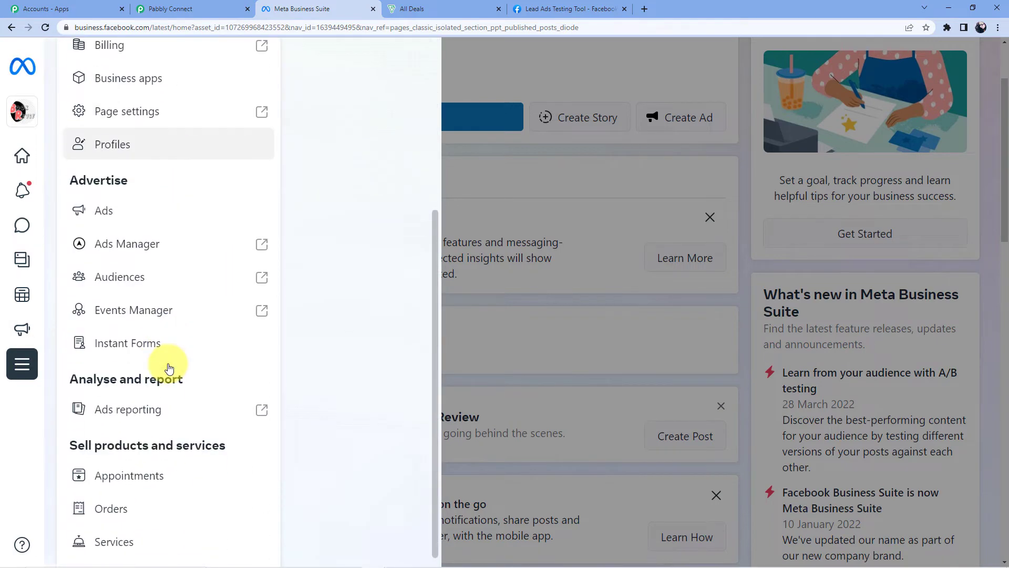
pyautogui.click(141, 328)
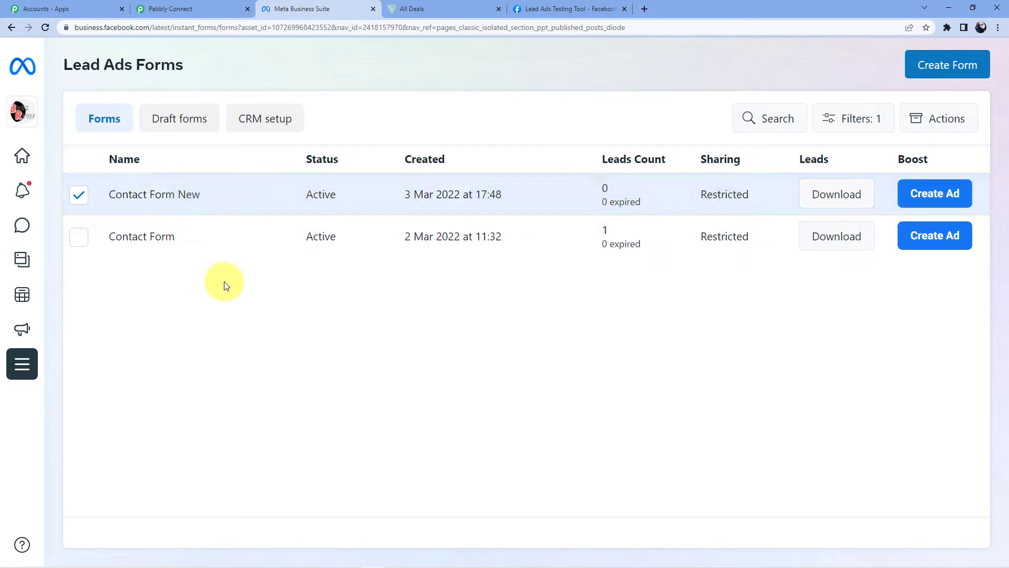
pyautogui.click(79, 194)
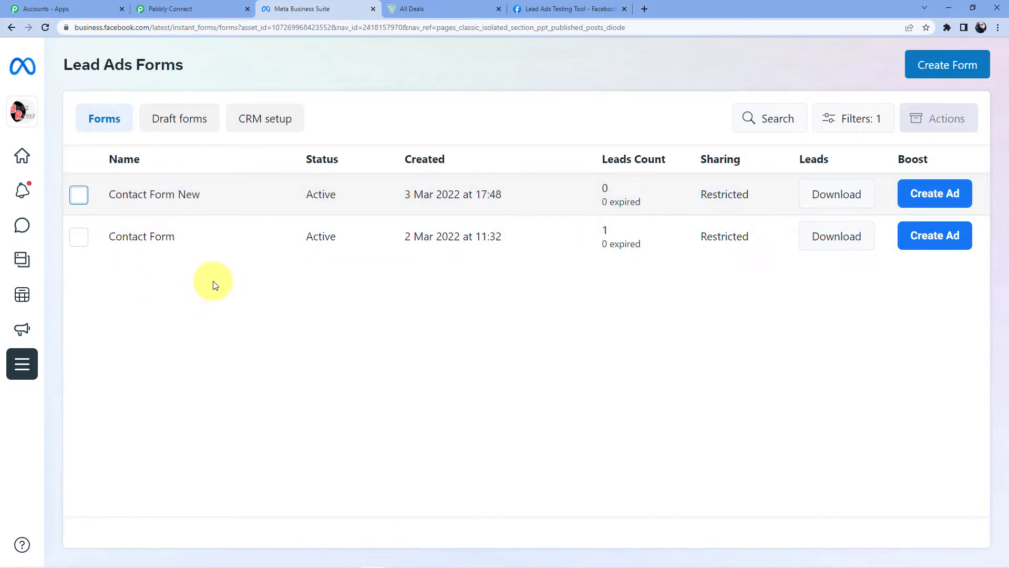
pyautogui.press('F5')
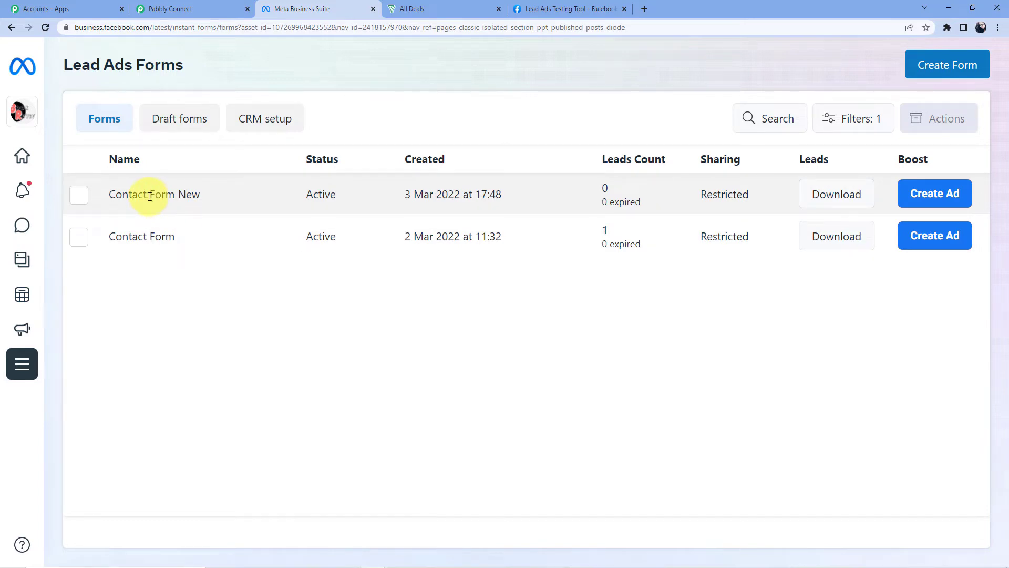
pyautogui.click(176, 9)
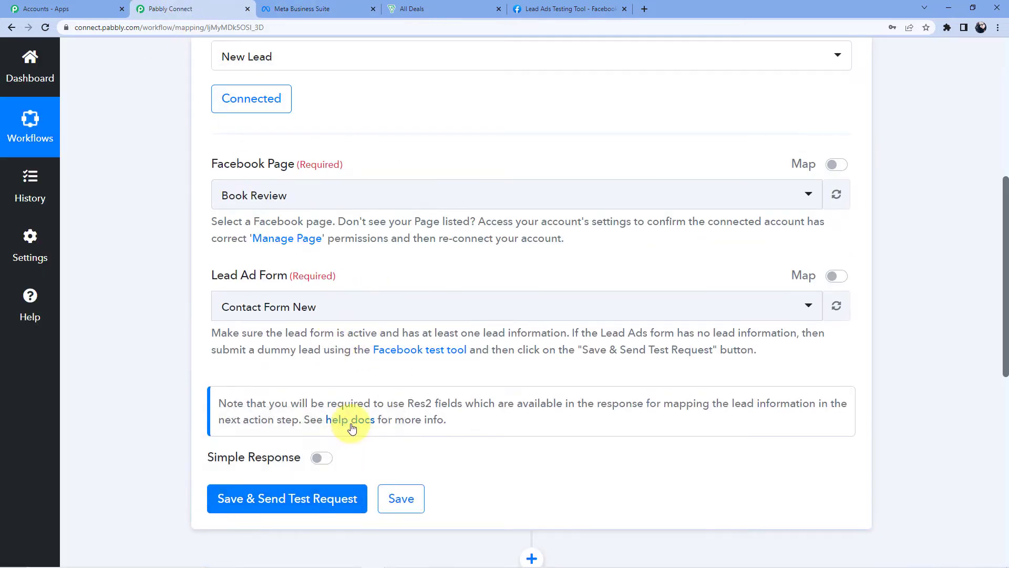
# Scroll through the trigger settings, then return to the Meta Business Suite forms list
pyautogui.scroll(-3, 352, 428)
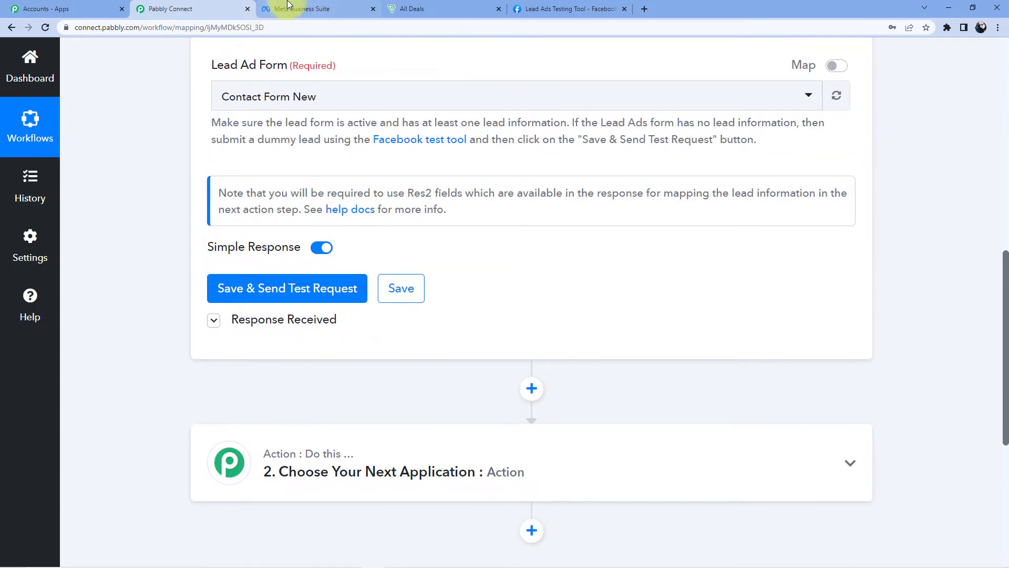
pyautogui.click(294, 6)
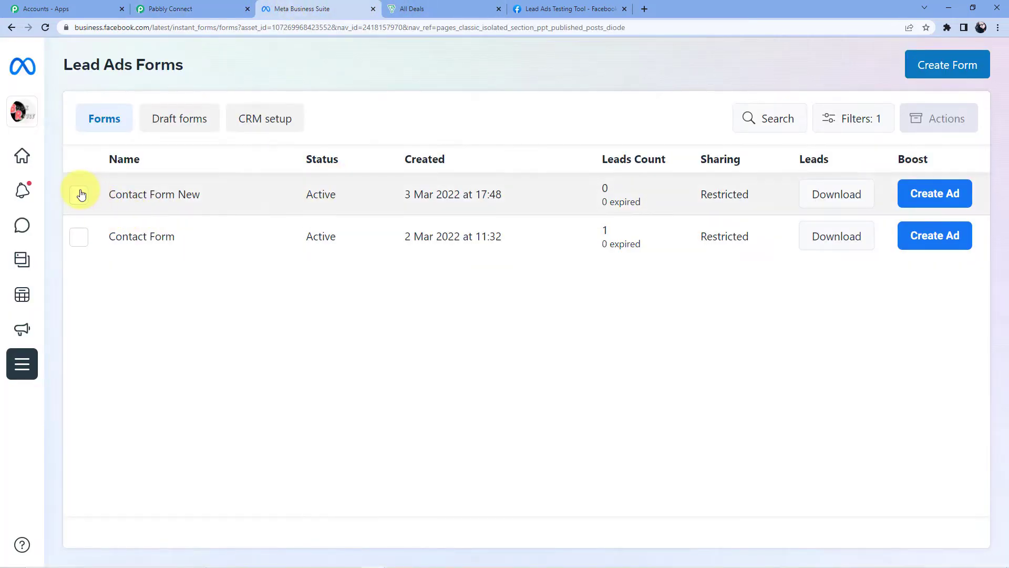
# Open Contact Form New and start a test submission of the form
pyautogui.click(79, 194)
pyautogui.scroll(-3, 890, 476)
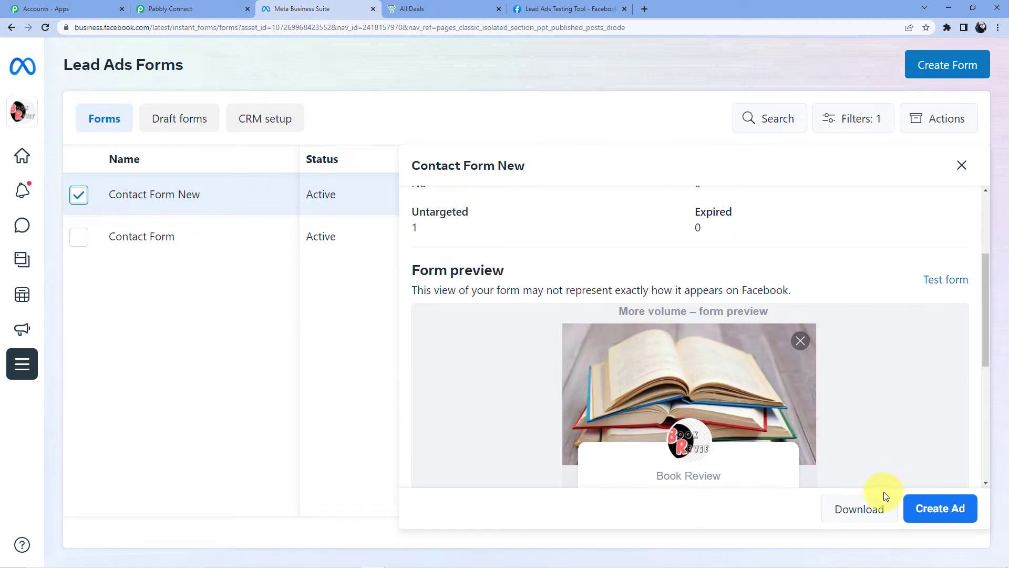
pyautogui.scroll(3, 840, 400)
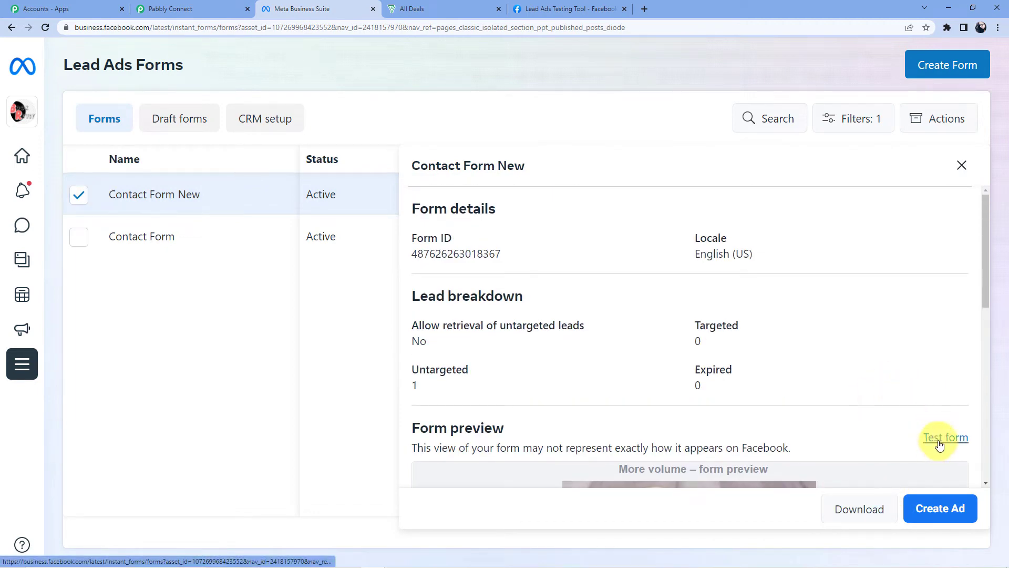
pyautogui.click(943, 439)
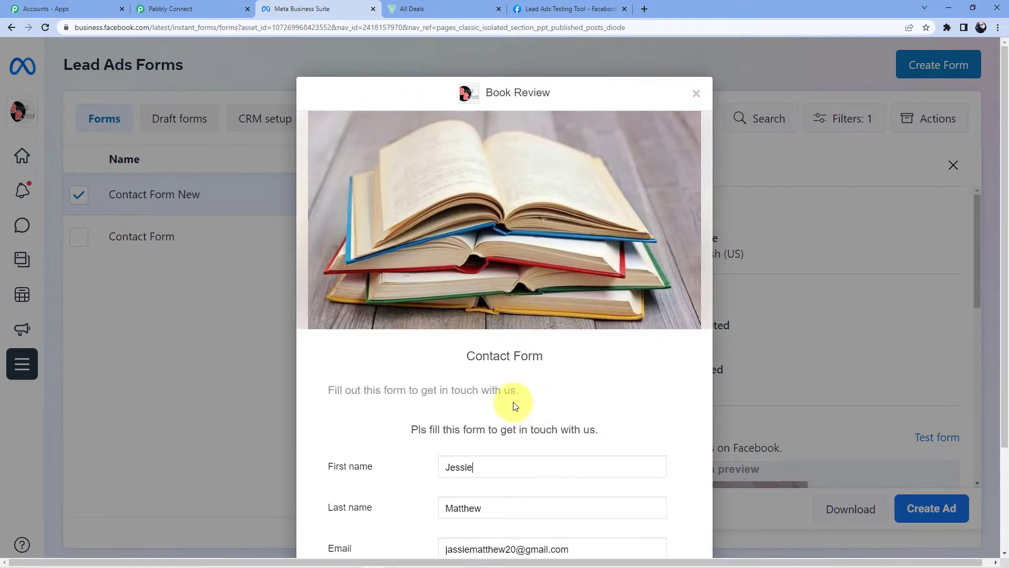
# Clear the old form entries and fill in a test lead's first name and phone number
pyautogui.moveTo(513, 333); pyautogui.dragTo(397, 338)
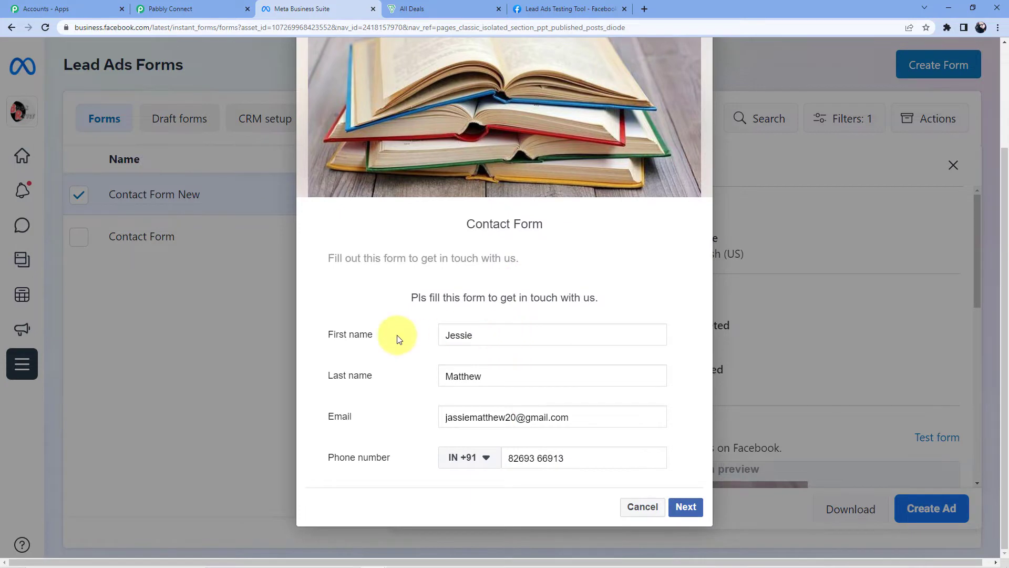
pyautogui.moveTo(518, 377); pyautogui.dragTo(398, 368)
pyautogui.press('BackSpace')
pyautogui.moveTo(585, 420); pyautogui.dragTo(383, 417)
pyautogui.press('BackSpace')
pyautogui.click(496, 331)
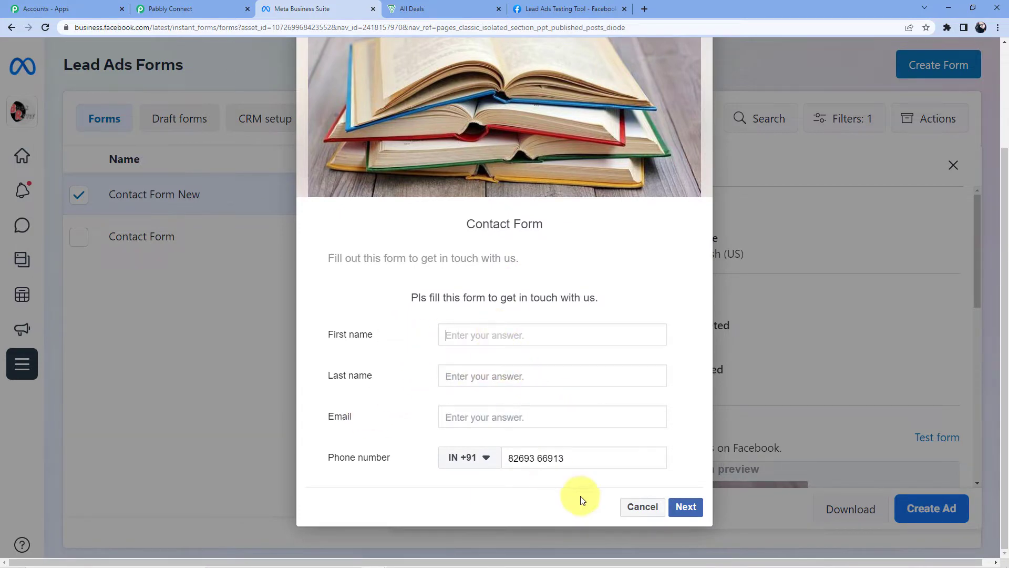
pyautogui.moveTo(472, 457); pyautogui.dragTo(514, 457)
pyautogui.press('BackSpace')
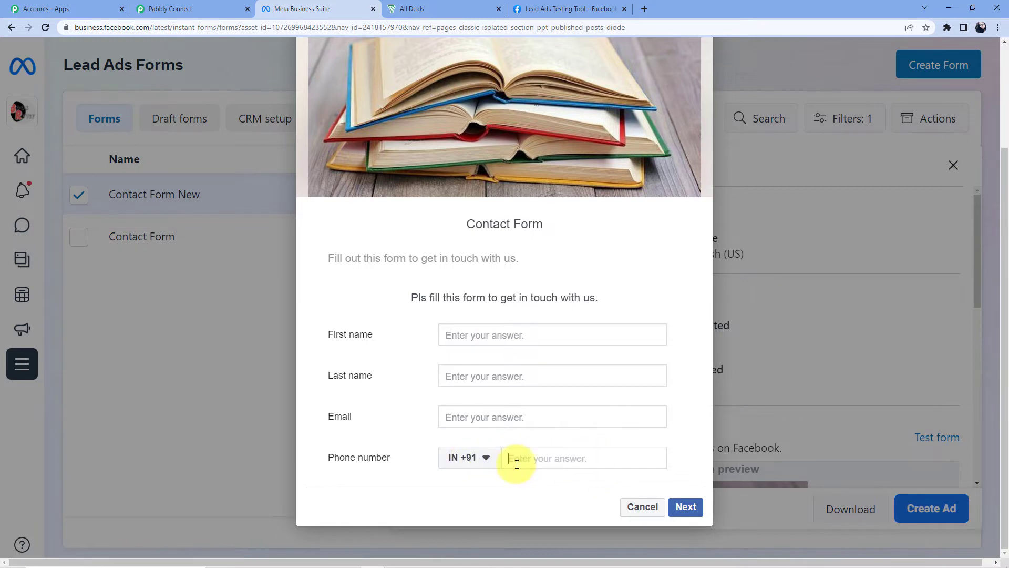
pyautogui.click(462, 331)
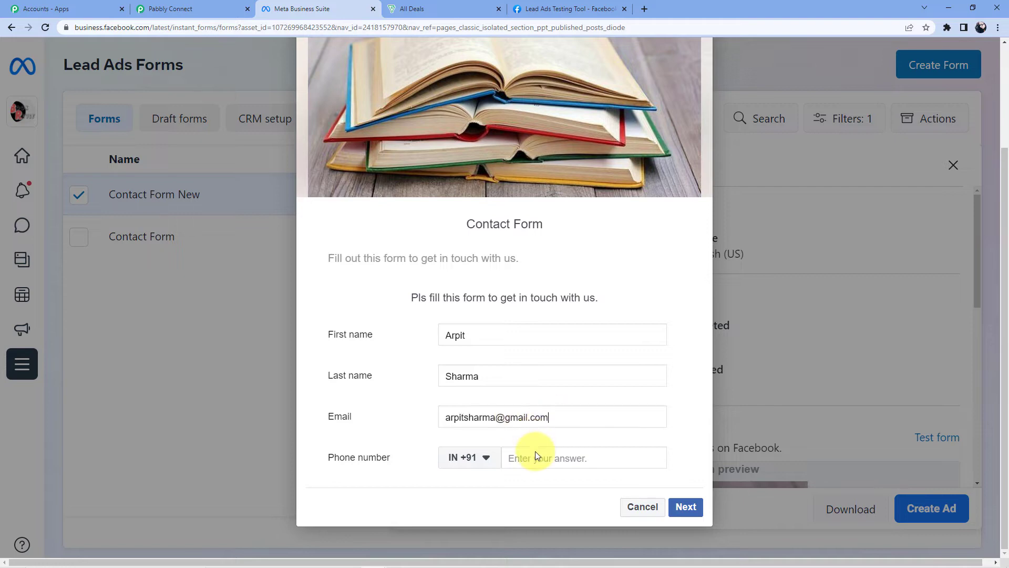
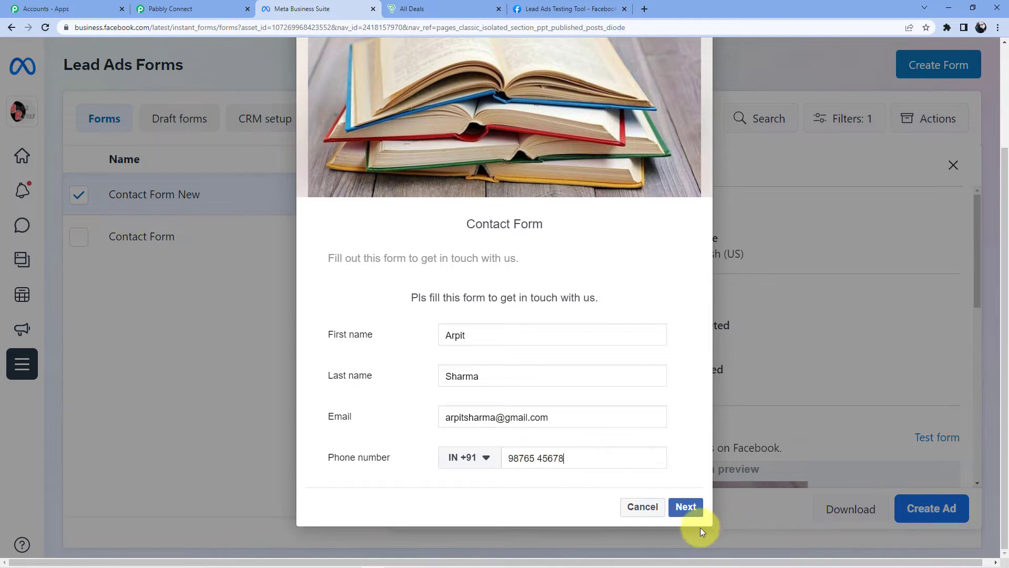
# Advance past the terms page and submit the test lead
pyautogui.click(686, 507)
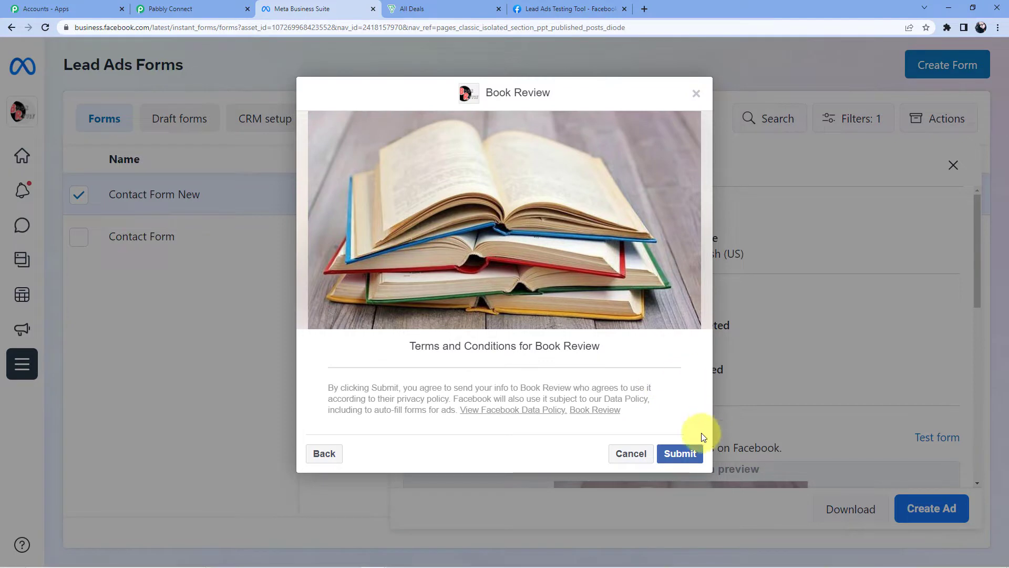
pyautogui.click(670, 455)
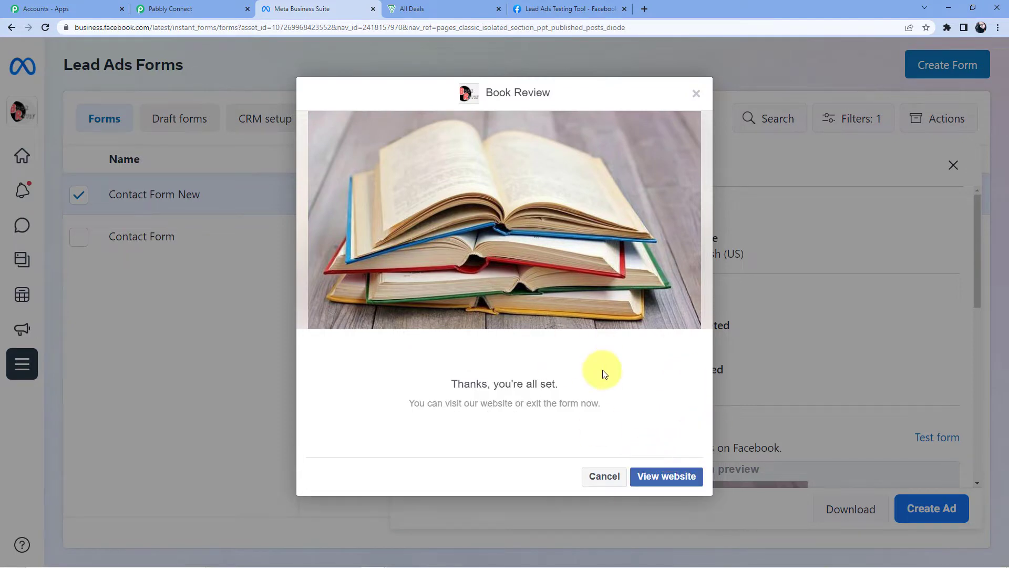
pyautogui.click(170, 9)
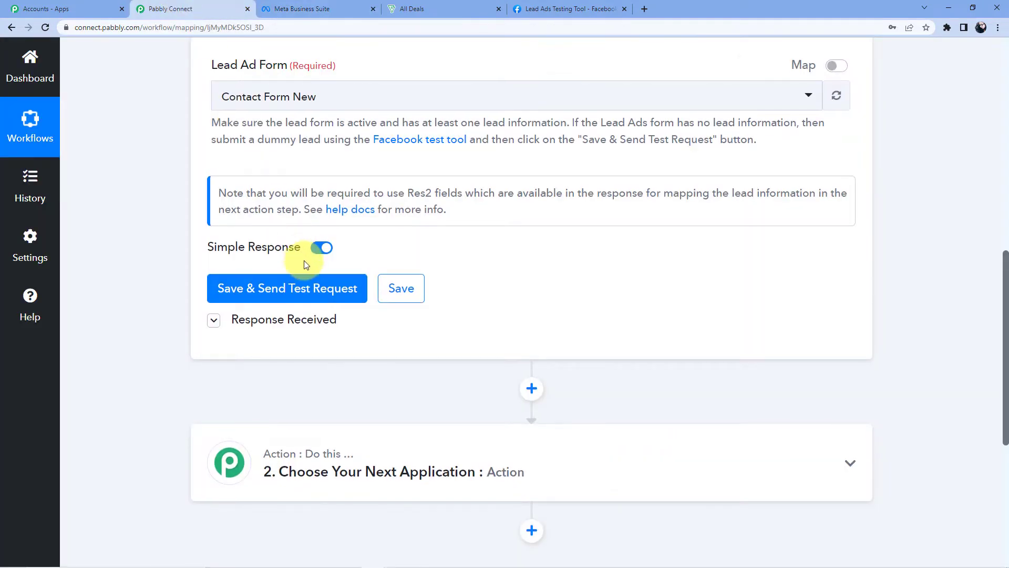
# Save the trigger and review the fetched test lead's name, email and phone fields
pyautogui.click(258, 288)
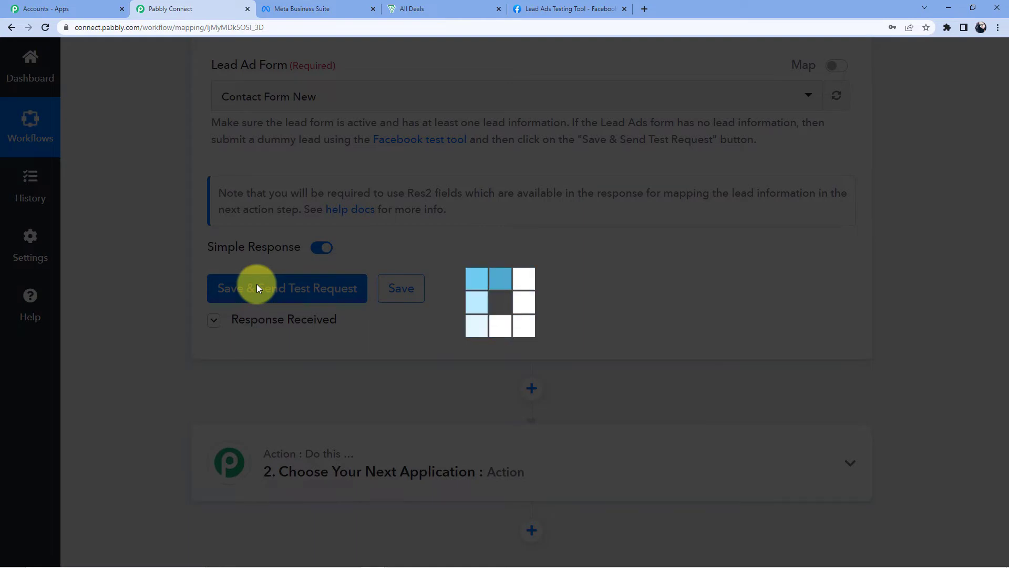
pyautogui.scroll(-4, 583, 321)
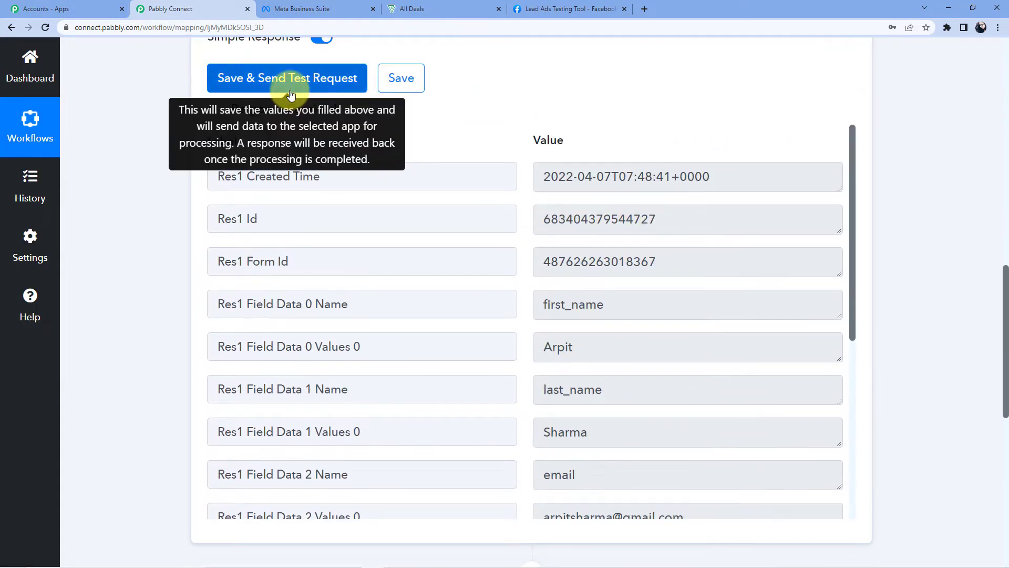
pyautogui.scroll(-3, 578, 259)
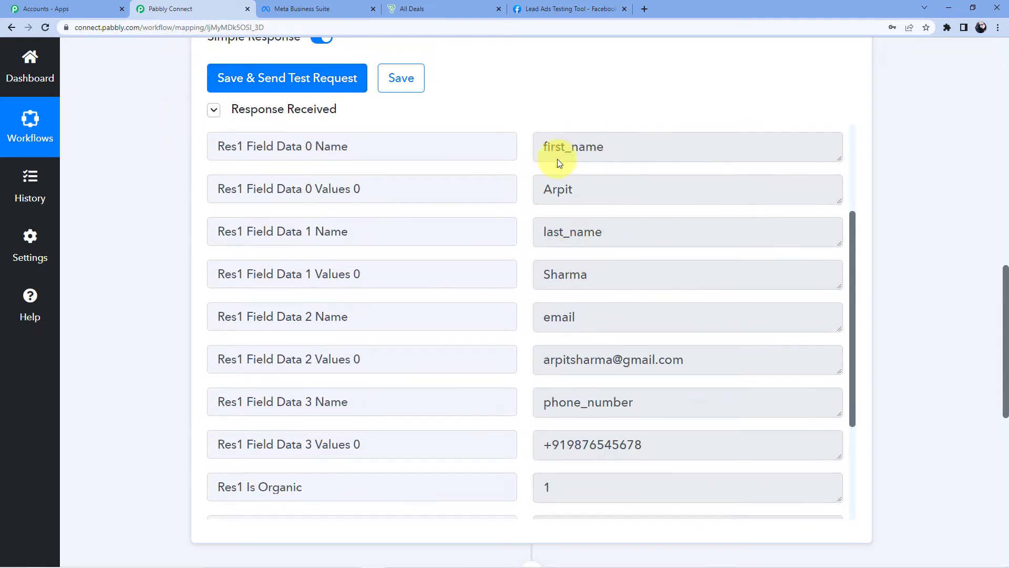
pyautogui.scroll(-3, 554, 262)
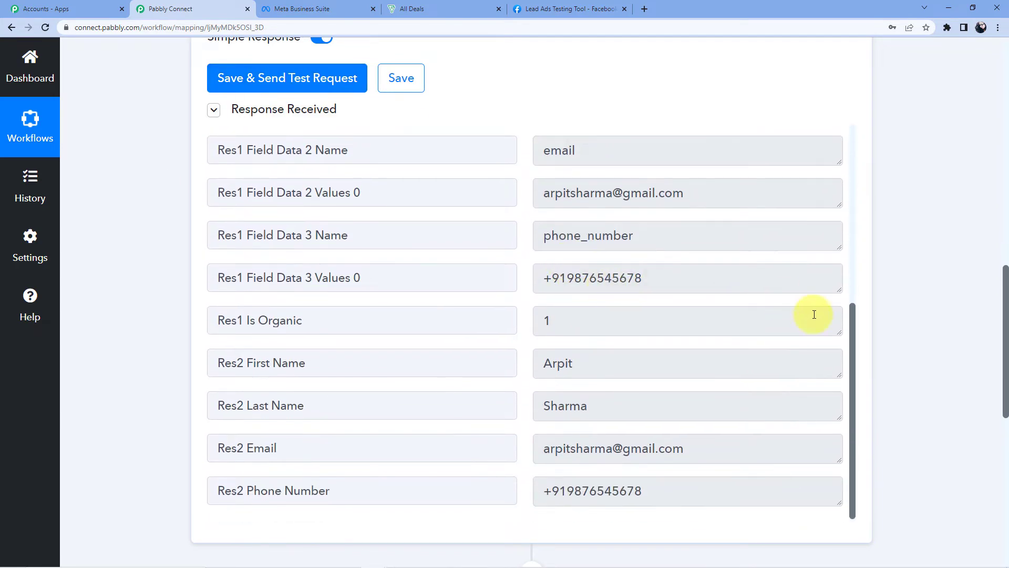
pyautogui.scroll(-5, 611, 299)
pyautogui.scroll(-4, 616, 299)
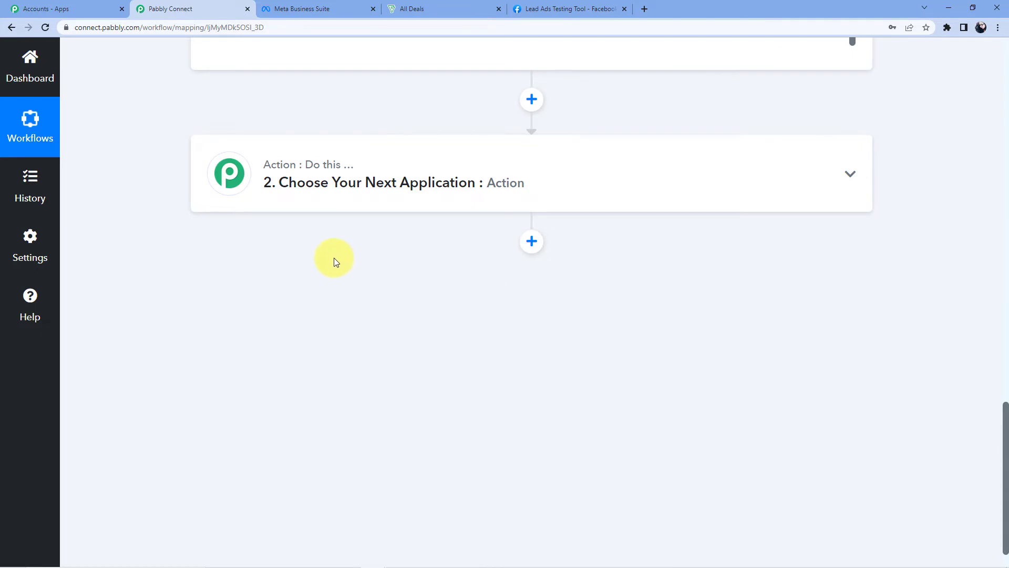
pyautogui.scroll(2, 333, 258)
pyautogui.click(333, 263)
# Search 'Zoho', pick Zoho Bigin as the action app, and choose the Create Contact event
pyautogui.click(282, 220)
pyautogui.write('Zoho')
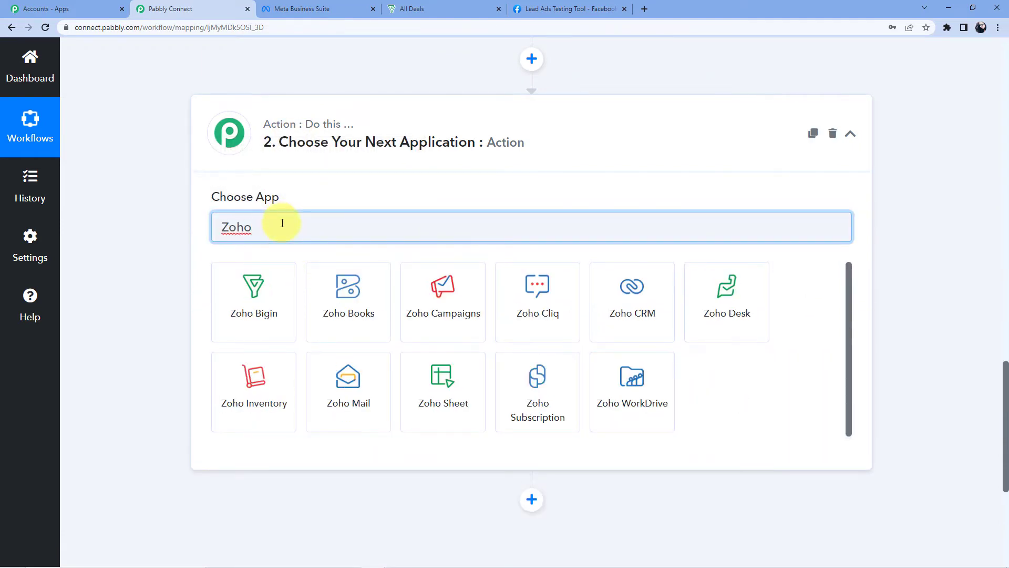
pyautogui.click(274, 294)
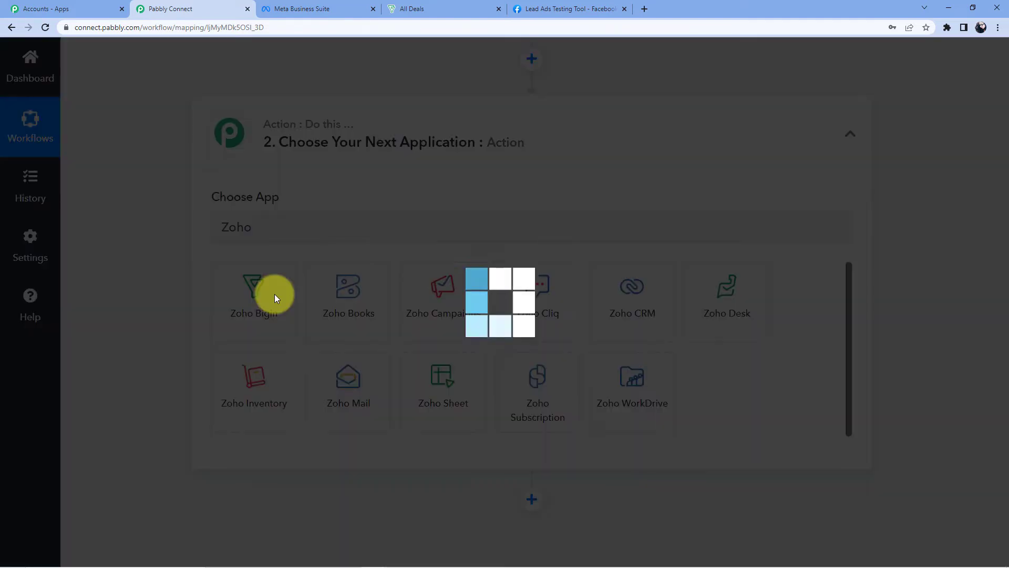
pyautogui.scroll(-3, 386, 164)
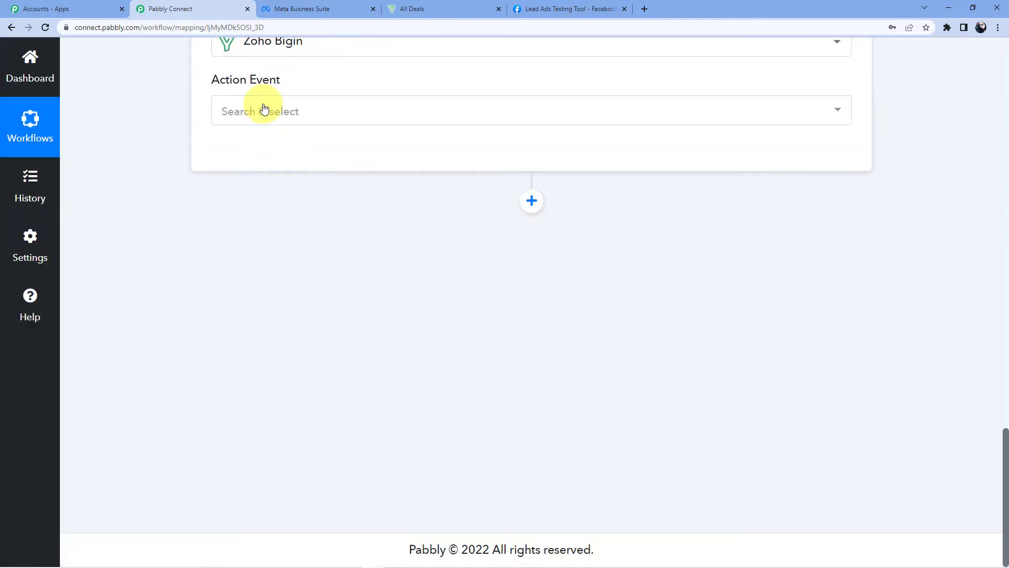
pyautogui.click(264, 109)
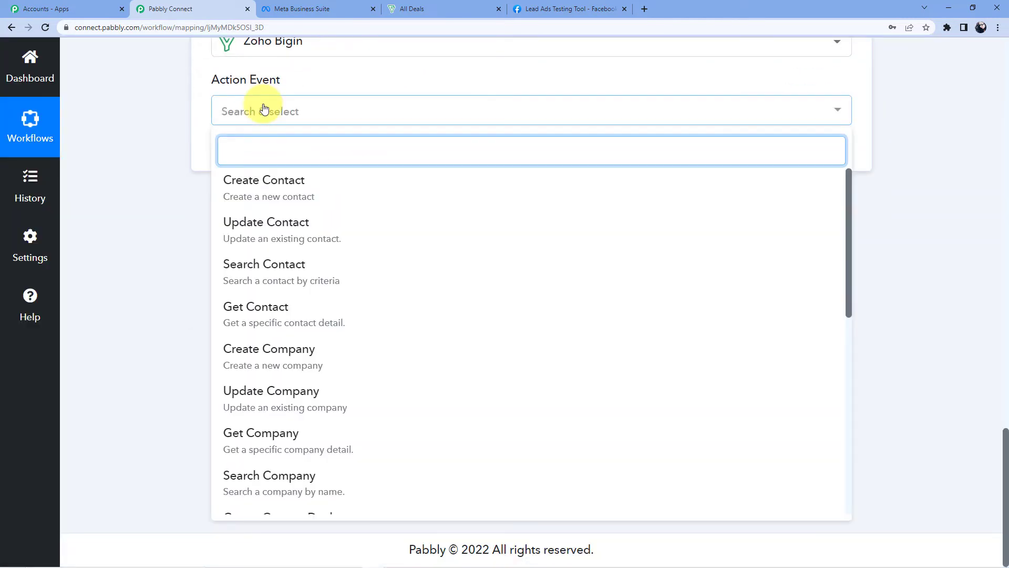
pyautogui.click(296, 189)
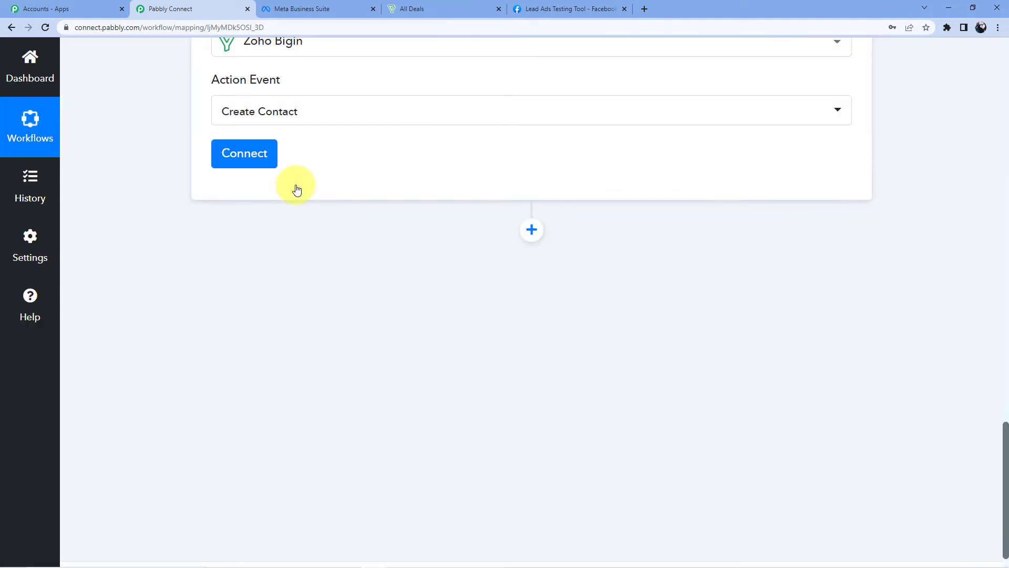
# Look over the trigger response and select the lead's first name value for mapping
pyautogui.scroll(3, 304, 199)
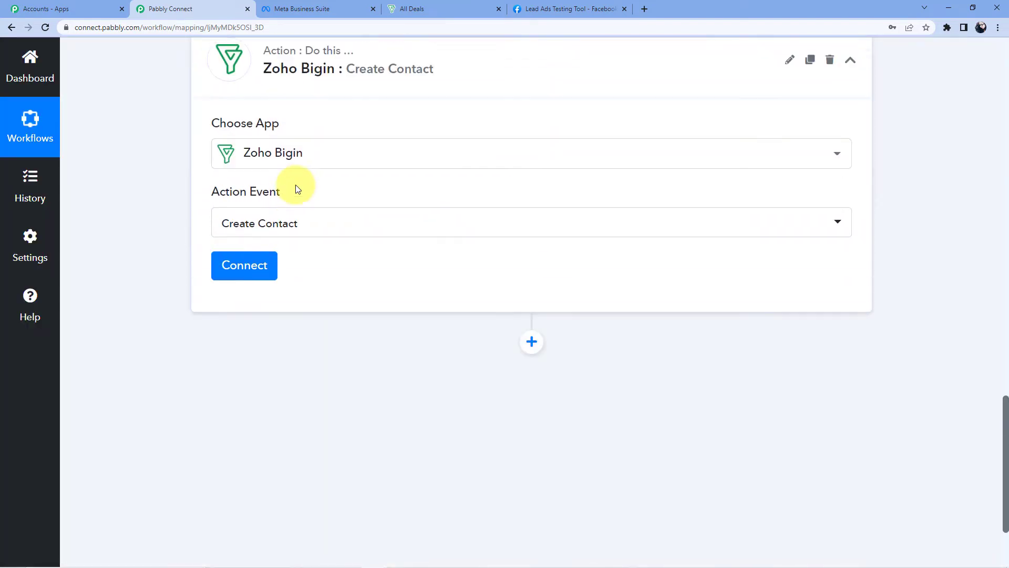
pyautogui.scroll(2, 330, 227)
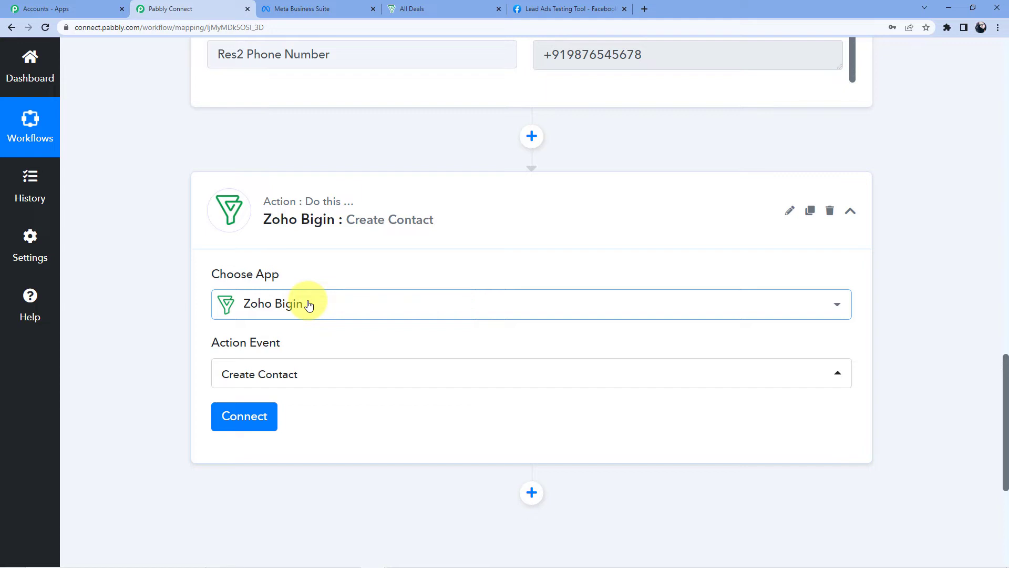
pyautogui.scroll(9, 309, 305)
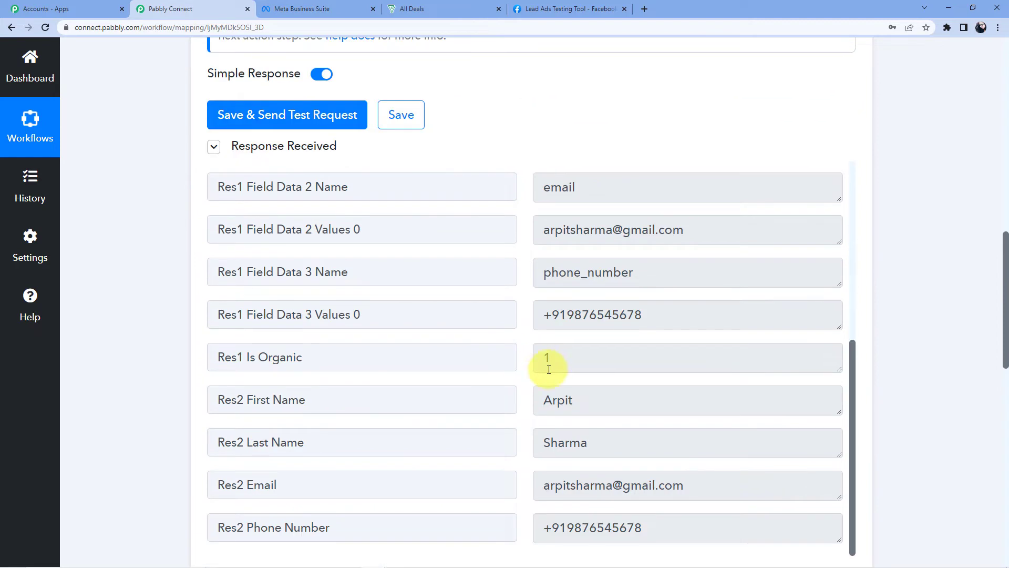
pyautogui.scroll(-3, 531, 347)
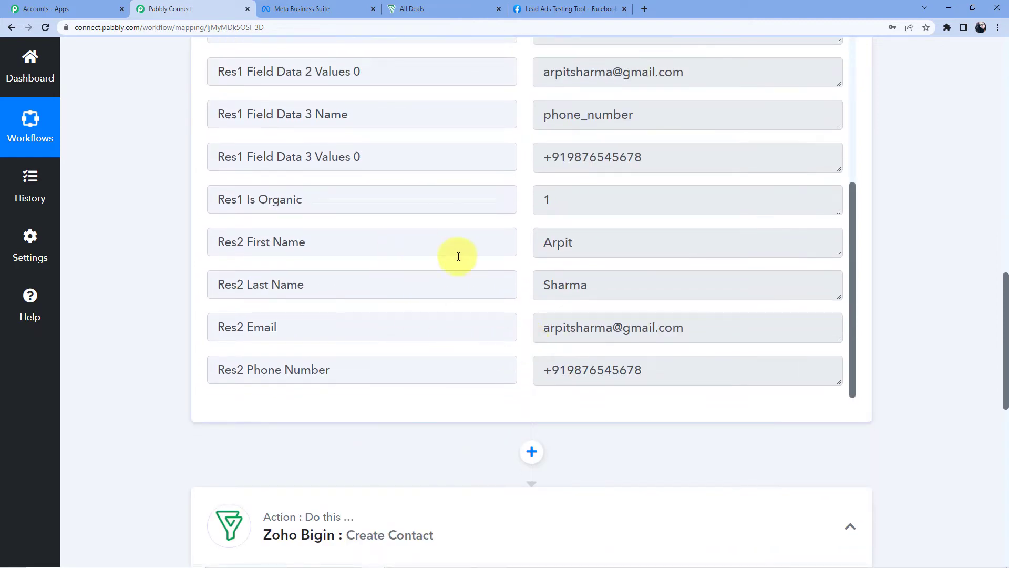
pyautogui.scroll(-2, 434, 279)
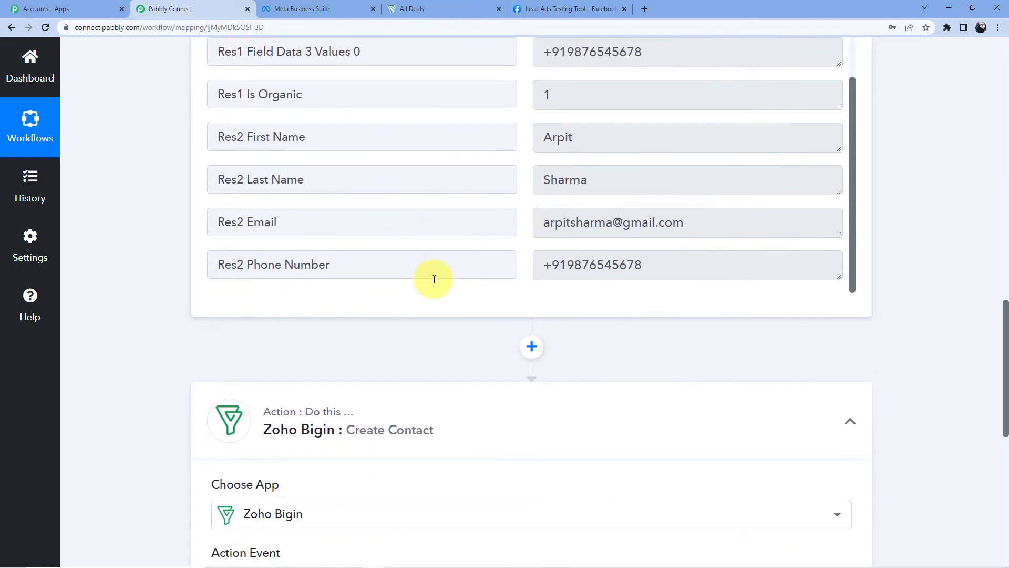
pyautogui.scroll(4, 452, 273)
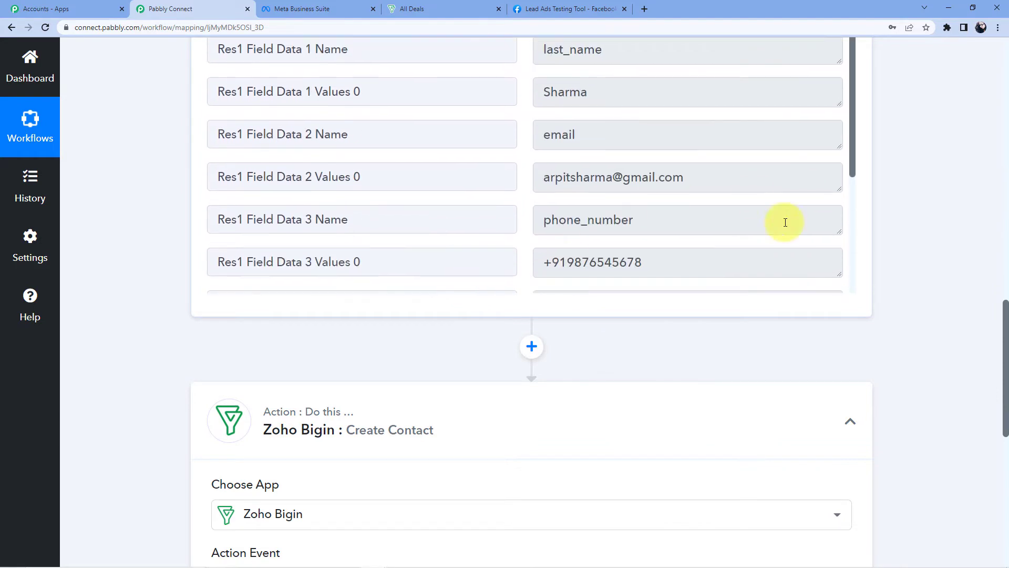
pyautogui.scroll(3, 961, 180)
pyautogui.scroll(-3, 533, 230)
pyautogui.scroll(-1, 532, 225)
pyautogui.moveTo(545, 295); pyautogui.dragTo(573, 295)
pyautogui.moveTo(543, 338); pyautogui.dragTo(585, 341)
pyautogui.scroll(3, 472, 342)
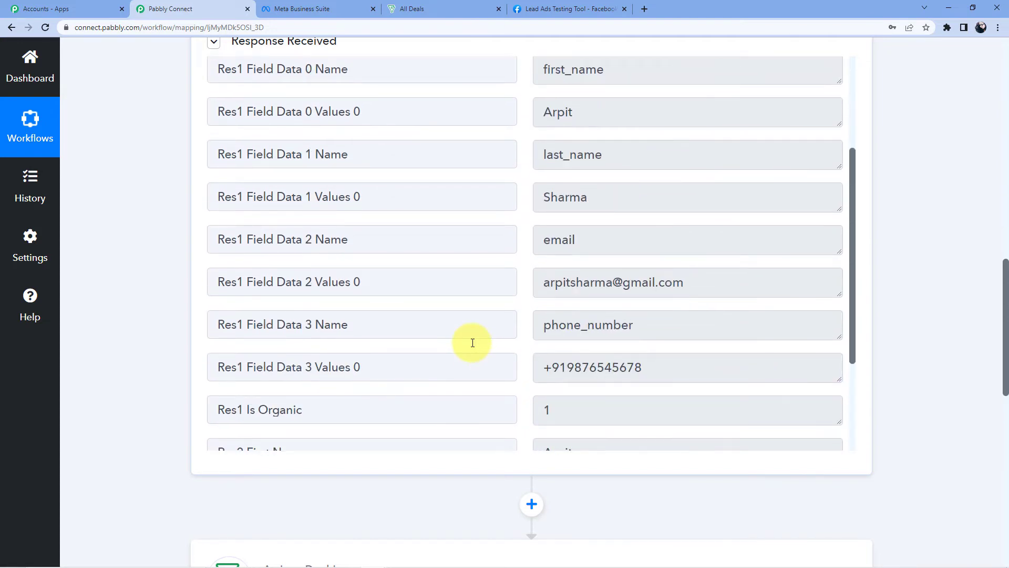
pyautogui.scroll(2, 472, 342)
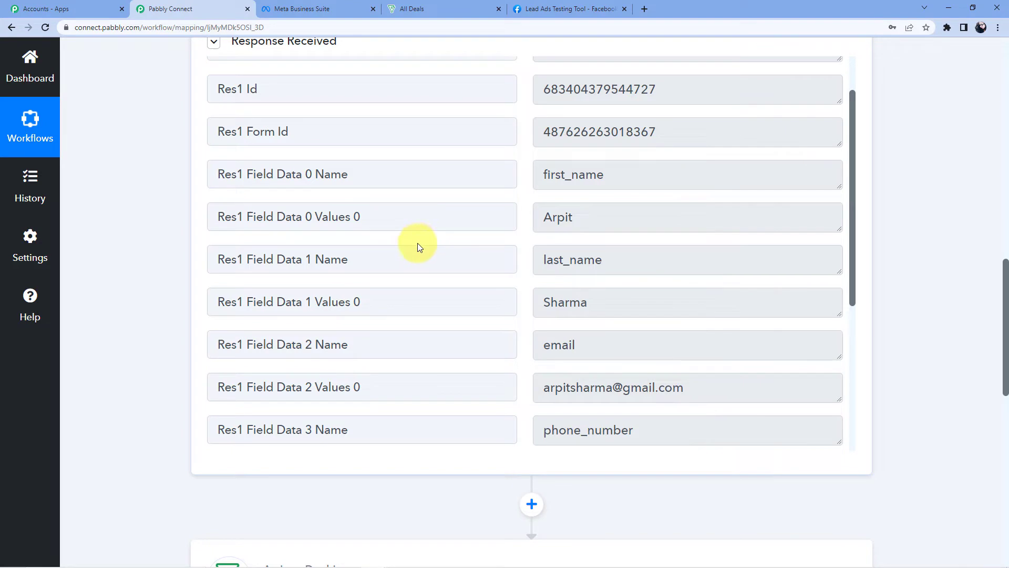
pyautogui.click(574, 217)
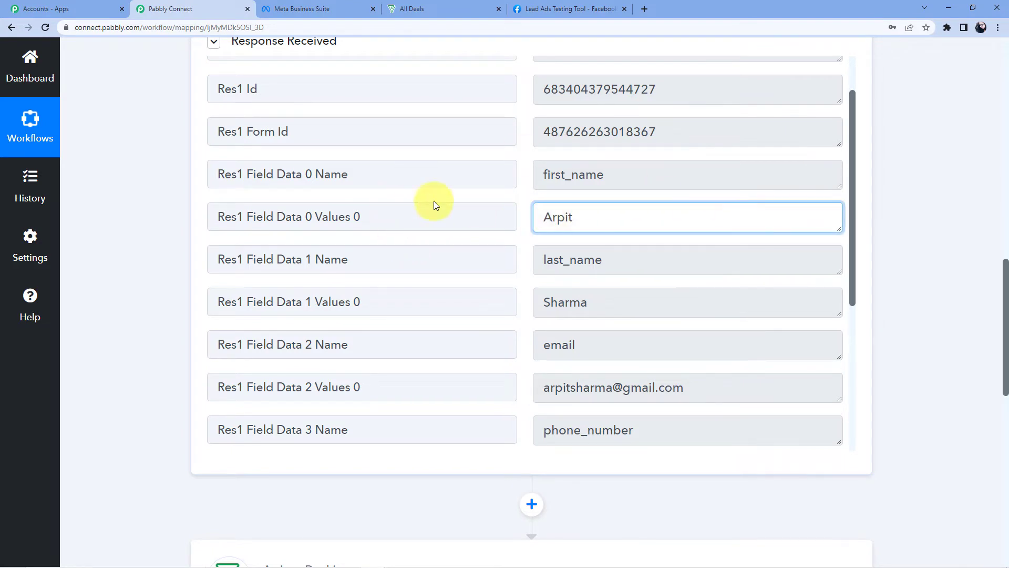
pyautogui.scroll(-8, 147, 180)
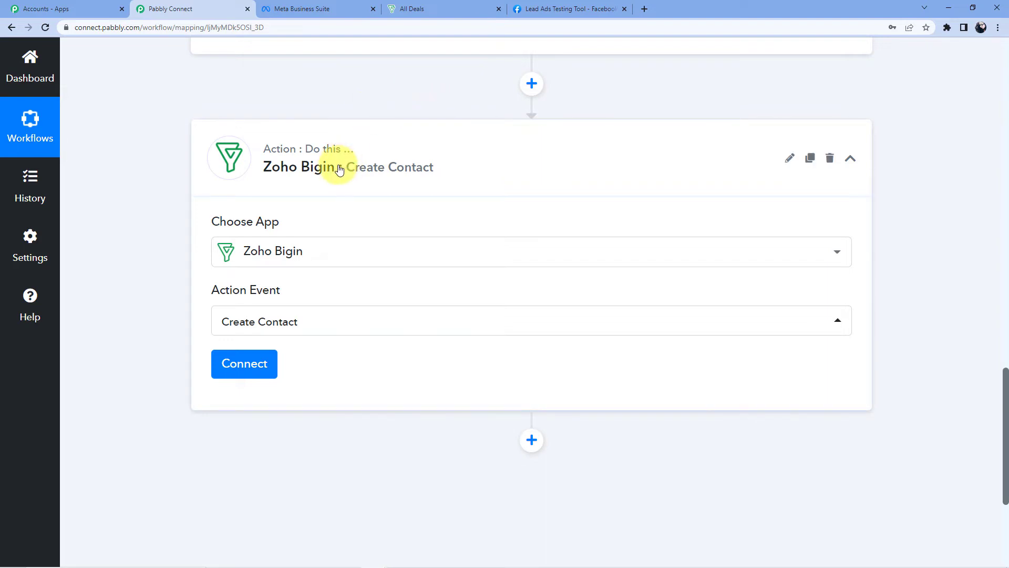
pyautogui.scroll(-1, 311, 356)
# Start a new Zoho Bigin connection and copy the account's zoho.in domain
pyautogui.click(252, 310)
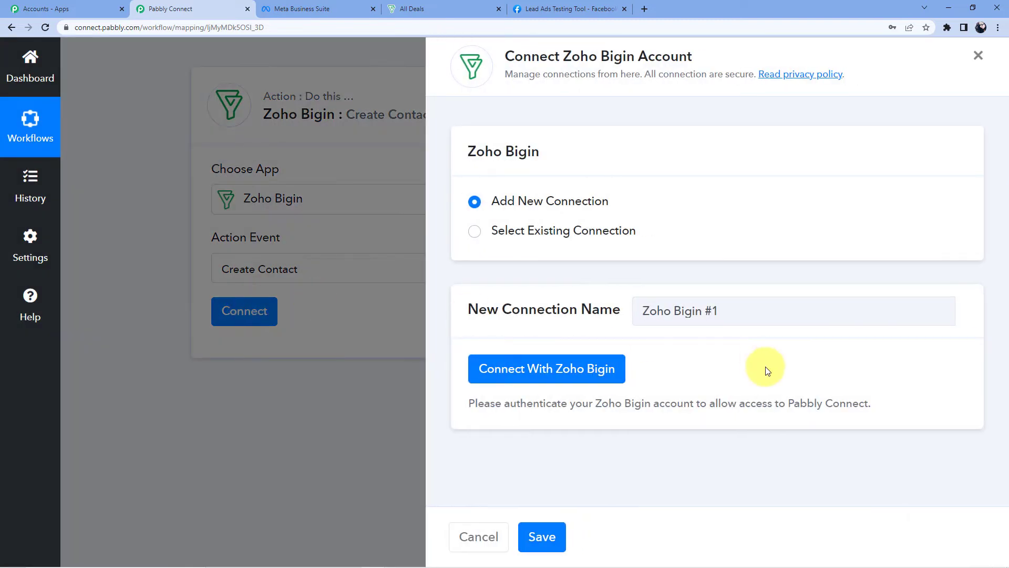
pyautogui.click(550, 384)
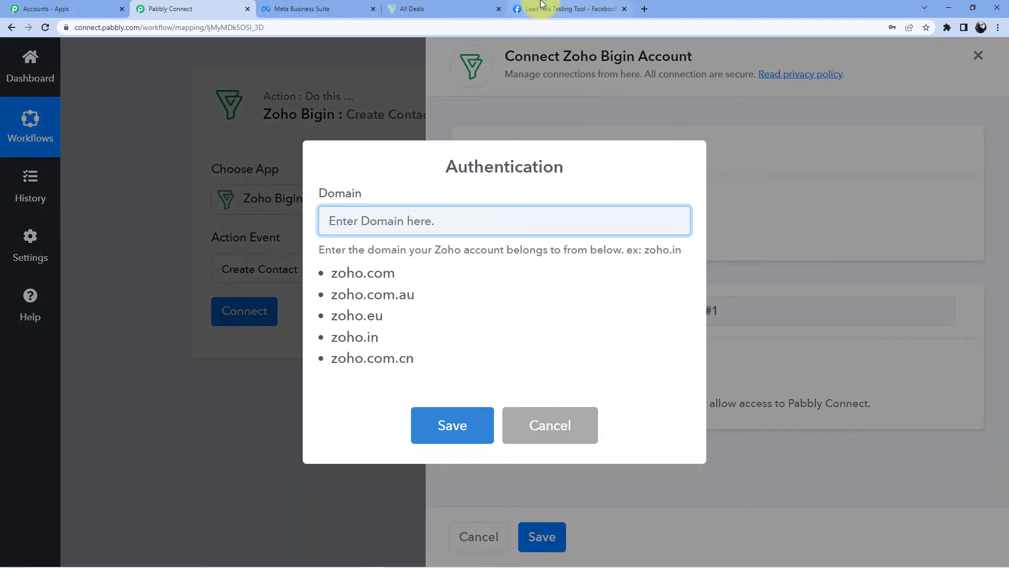
pyautogui.click(444, 7)
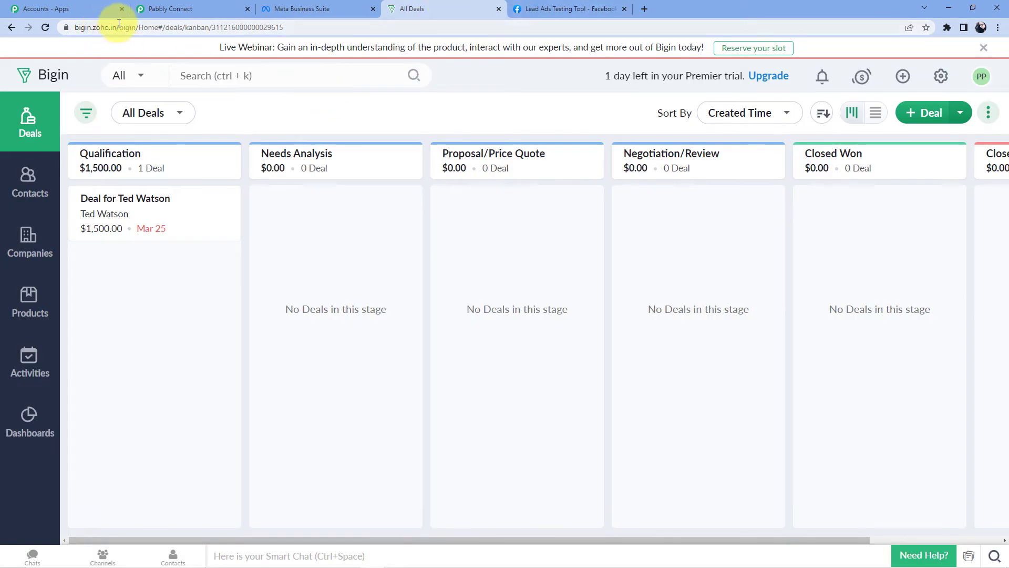
pyautogui.click(169, 7)
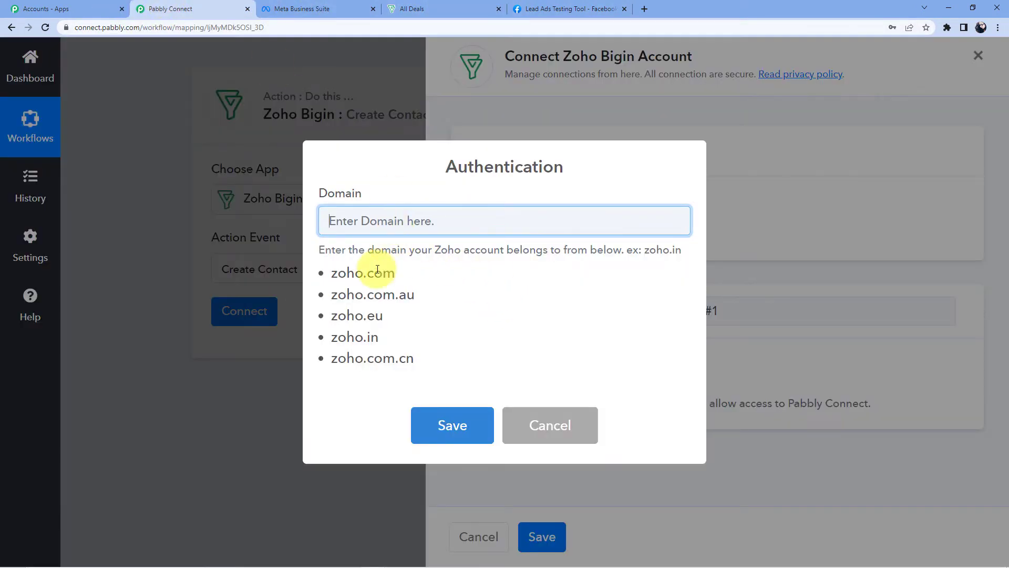
pyautogui.moveTo(331, 336); pyautogui.dragTo(380, 338)
pyautogui.rightClick(367, 341)
pyautogui.click(406, 348)
# Enter zoho.in as the Domain, save it, and accept Zoho's authorization request
pyautogui.click(382, 224)
pyautogui.hotkey('ctrl', 'v')
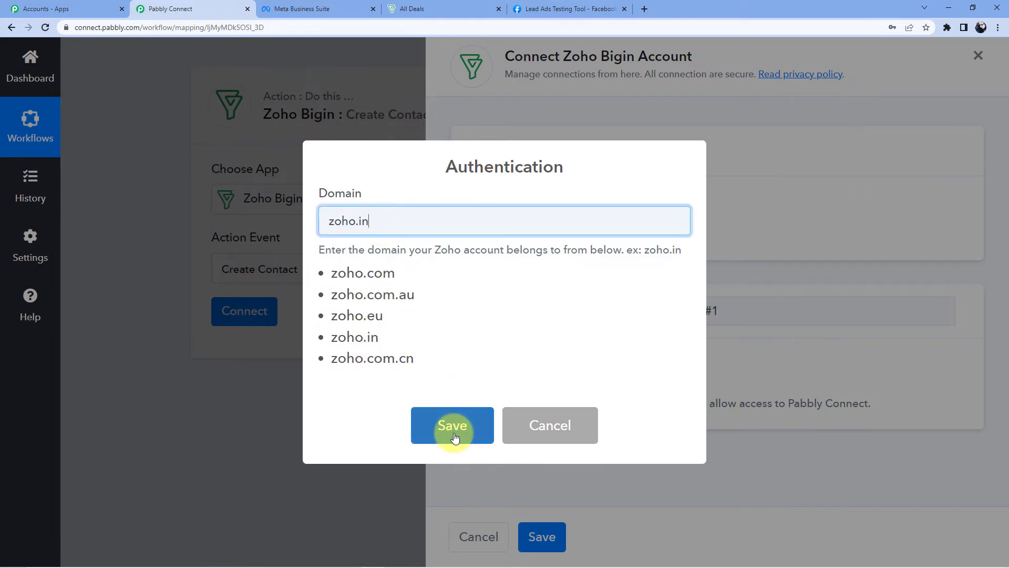
pyautogui.click(450, 426)
pyautogui.click(499, 367)
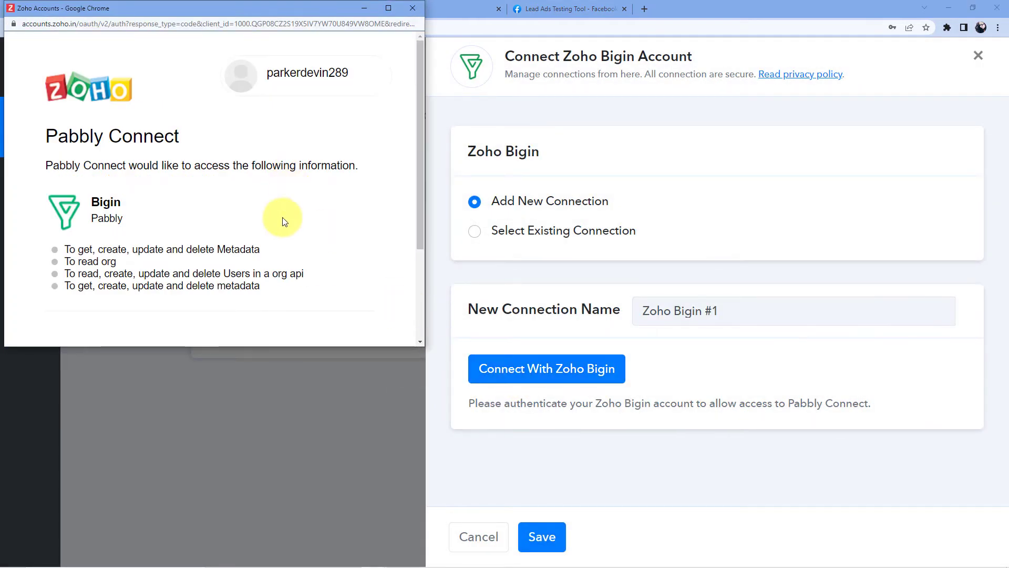
pyautogui.scroll(-3, 291, 200)
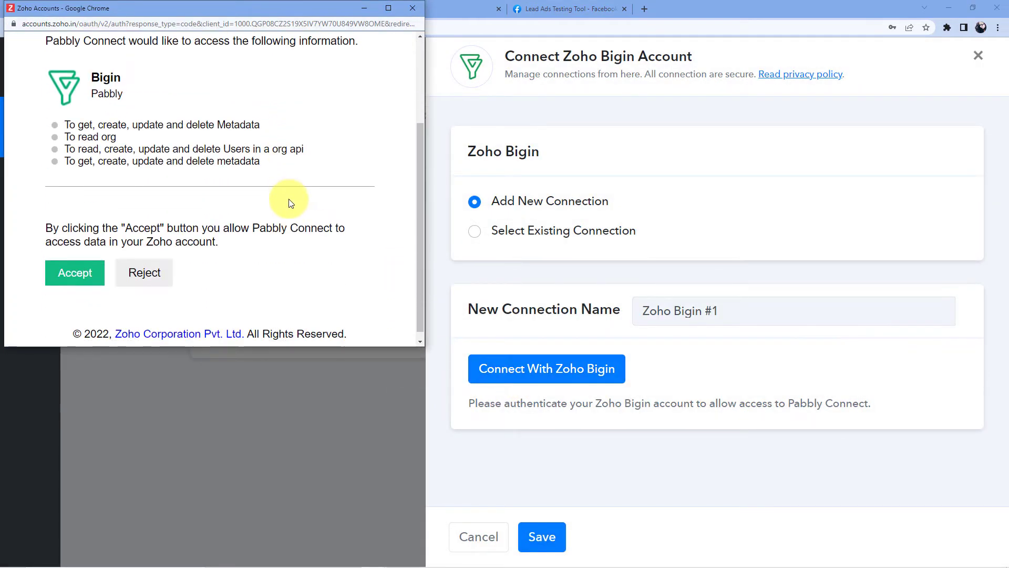
pyautogui.click(83, 269)
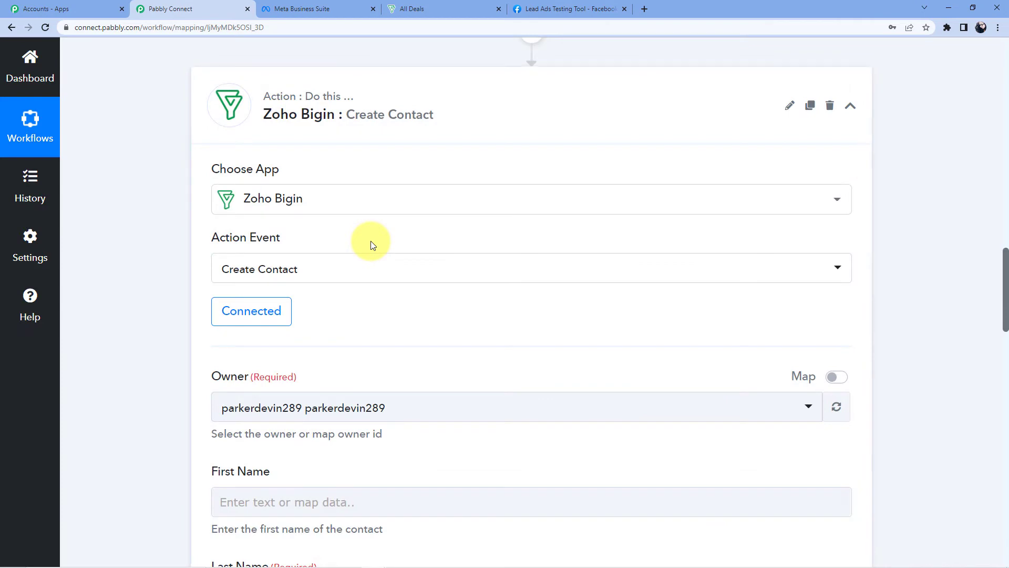
# Keep the only available option as the Contact Owner
pyautogui.scroll(-5, 370, 241)
pyautogui.click(354, 144)
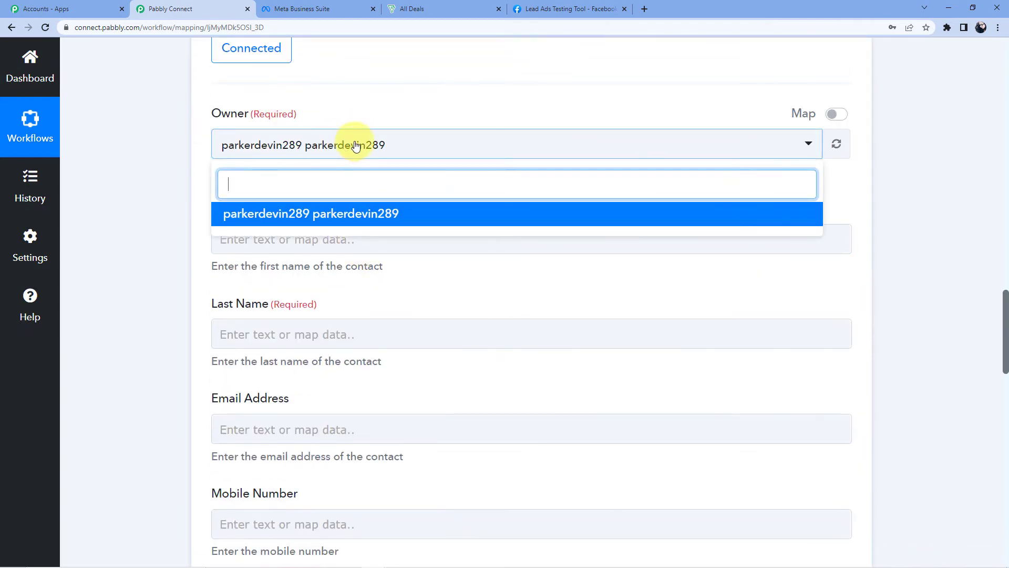
pyautogui.click(342, 209)
pyautogui.scroll(-6, 340, 194)
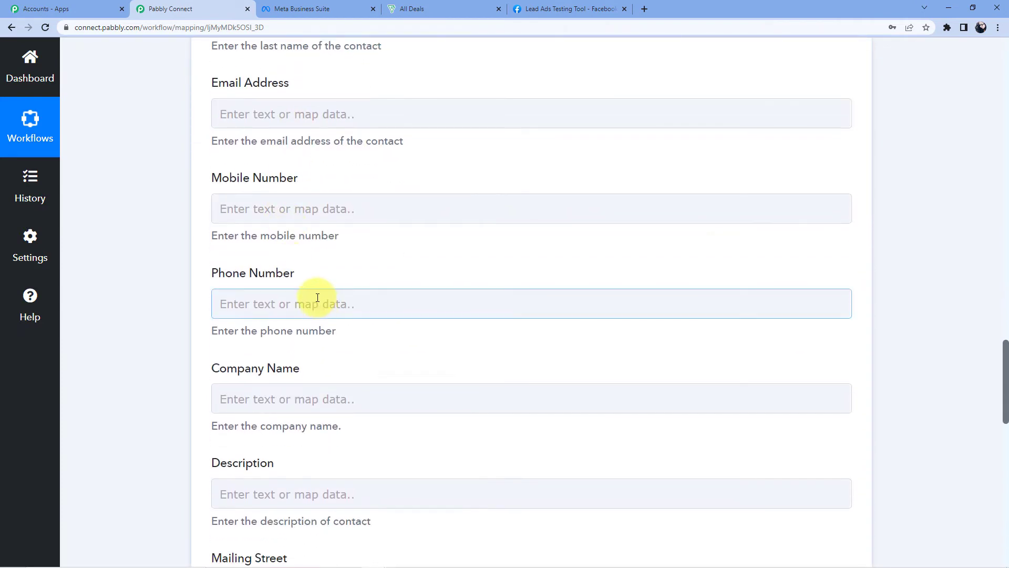
pyautogui.scroll(10, 335, 288)
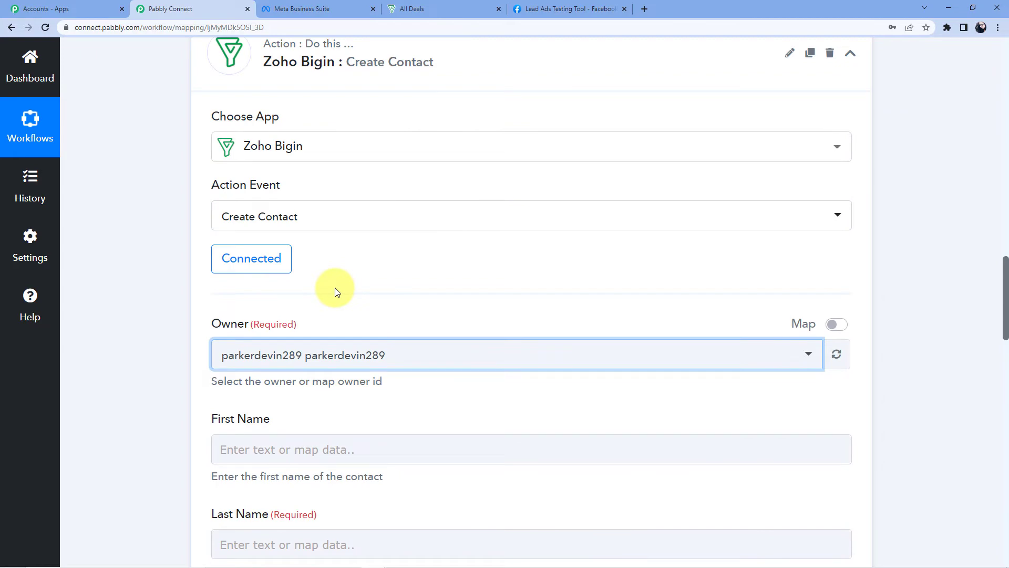
pyautogui.scroll(10, 336, 288)
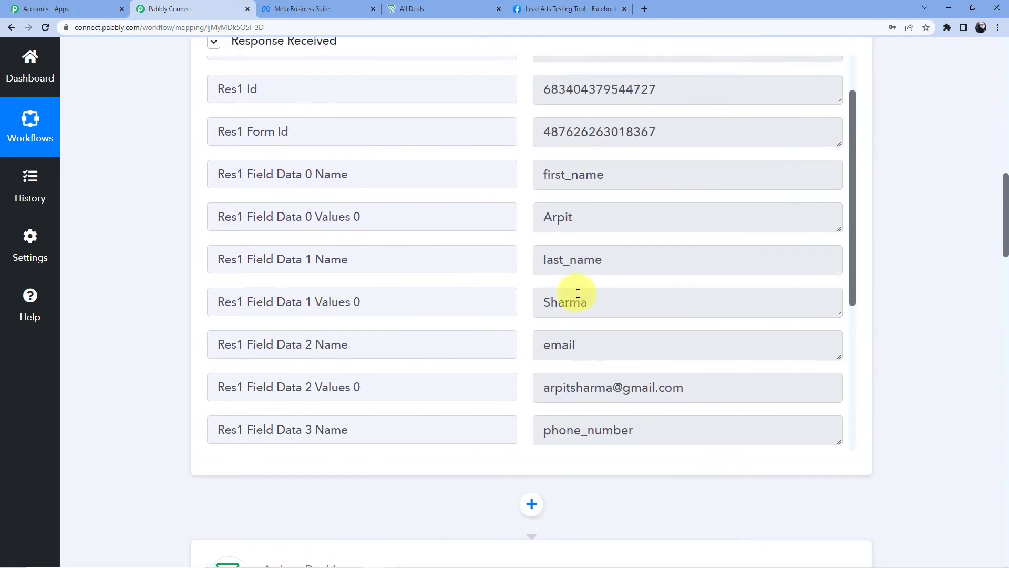
pyautogui.scroll(-13, 140, 213)
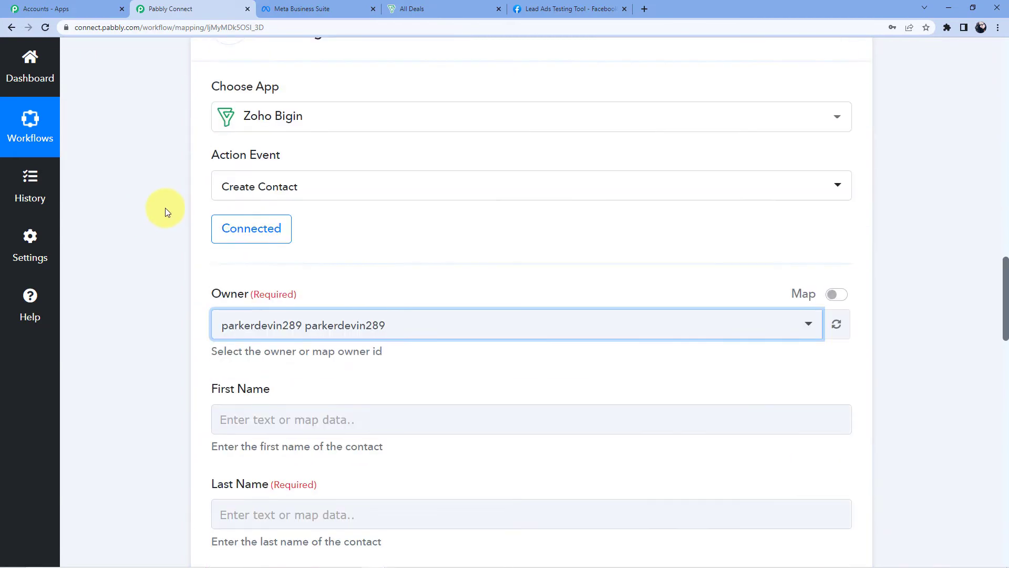
# Map the Facebook lead's first and last name into First Name and Last Name
pyautogui.click(294, 186)
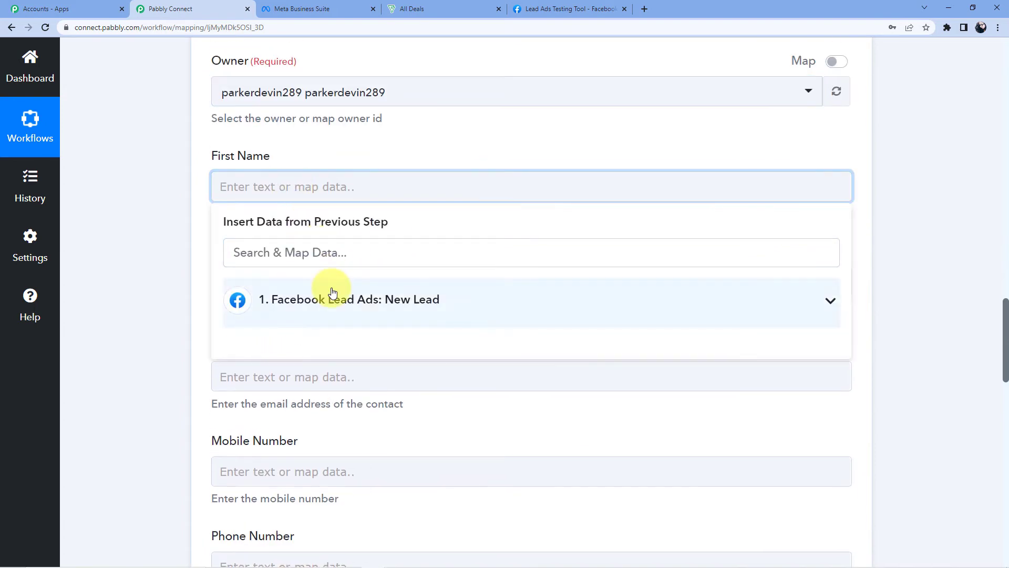
pyautogui.click(331, 292)
pyautogui.scroll(-3, 352, 231)
pyautogui.scroll(-1, 363, 247)
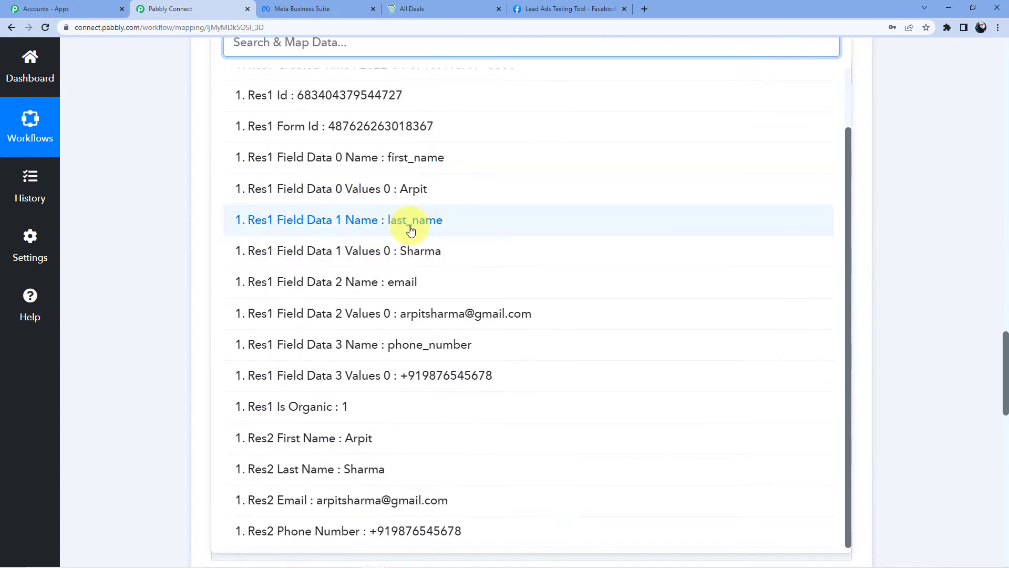
pyautogui.click(405, 189)
pyautogui.click(162, 181)
pyautogui.click(298, 289)
pyautogui.click(308, 292)
pyautogui.scroll(-4, 368, 358)
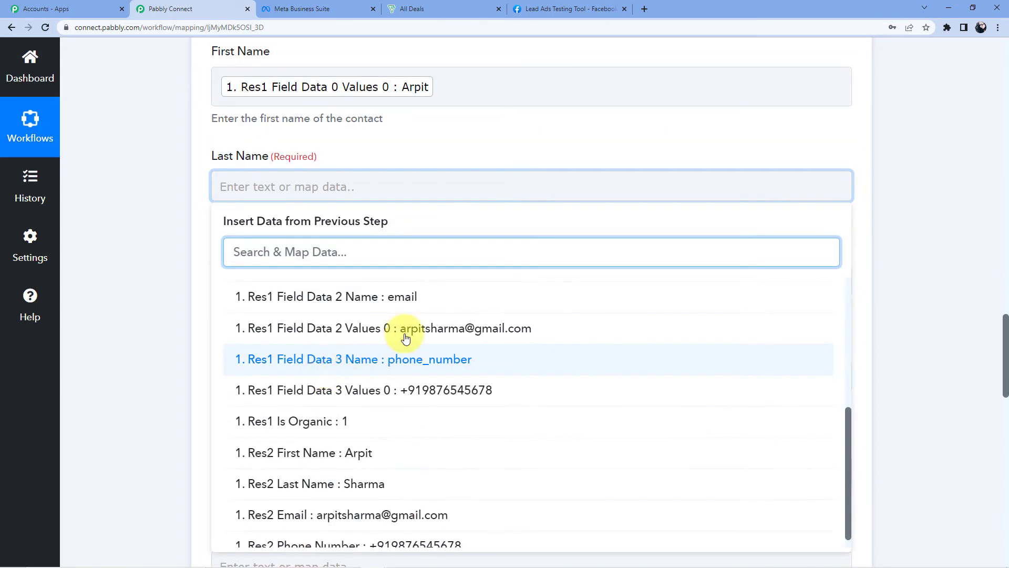
pyautogui.scroll(2, 405, 333)
pyautogui.click(416, 380)
pyautogui.click(157, 244)
# Map the lead's email and phone number into Email Address and Mobile Number
pyautogui.scroll(-2, 235, 226)
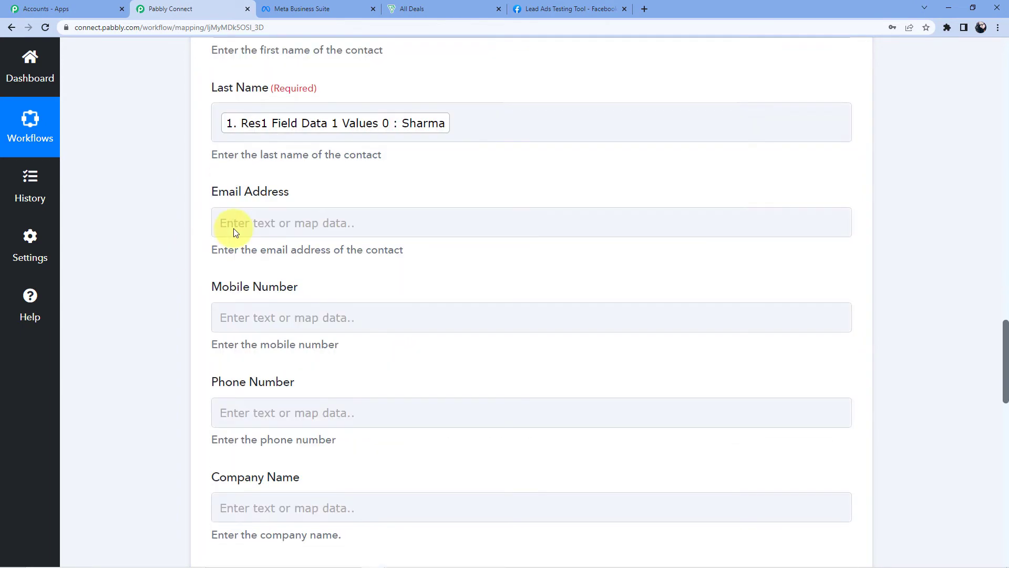
pyautogui.click(284, 194)
pyautogui.click(344, 291)
pyautogui.scroll(-5, 412, 412)
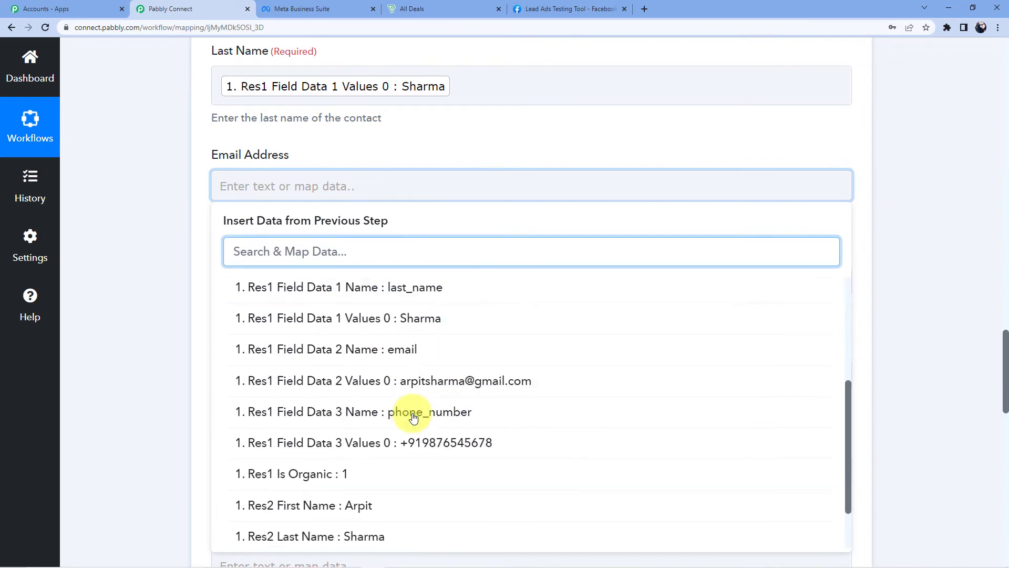
pyautogui.click(466, 378)
pyautogui.click(193, 272)
pyautogui.scroll(-2, 247, 263)
pyautogui.click(261, 184)
pyautogui.click(344, 297)
pyautogui.scroll(-4, 397, 410)
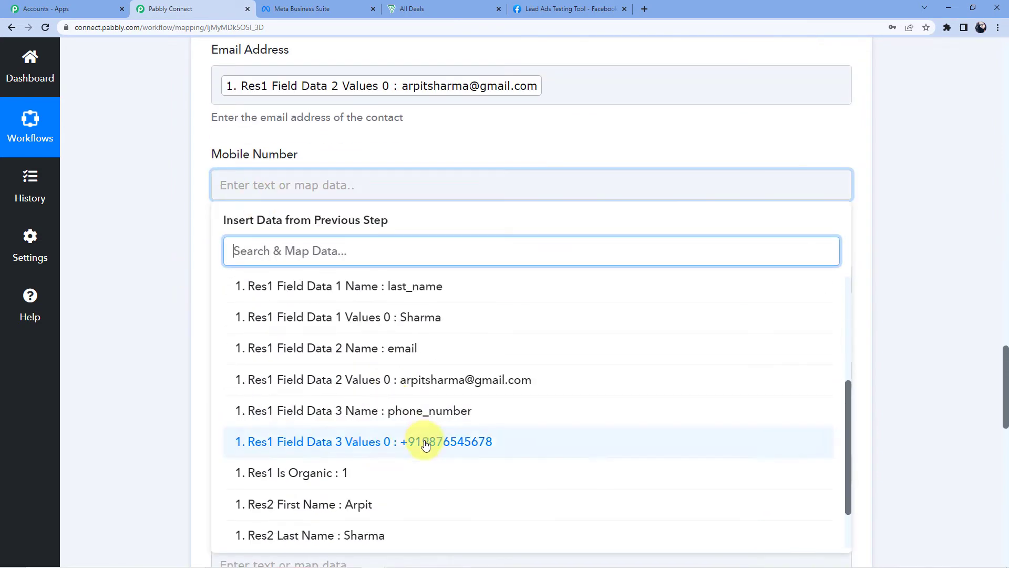
pyautogui.click(419, 442)
pyautogui.click(150, 318)
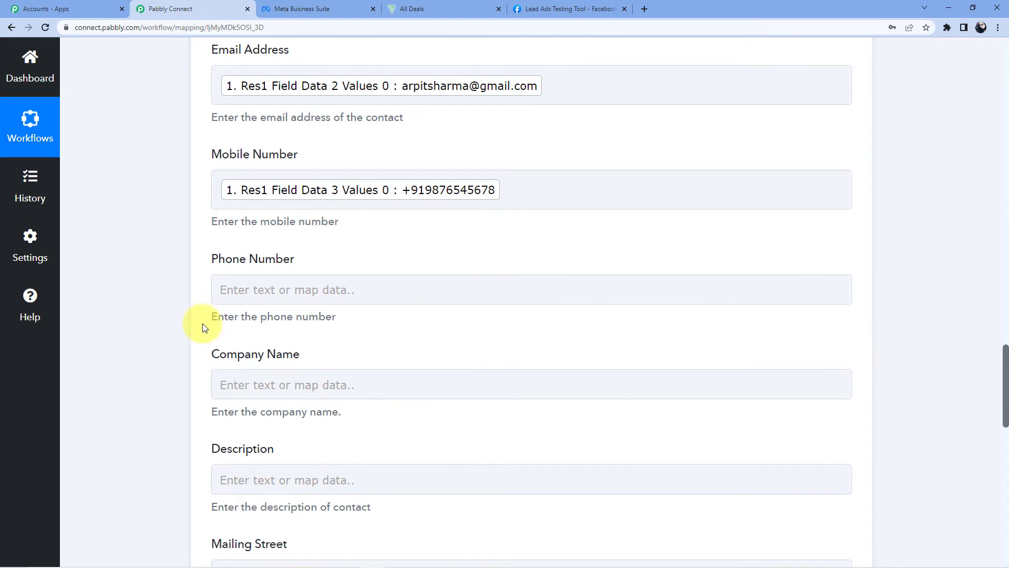
# Save and test the Create Contact action, confirm SUCCESS, and switch to Bigin's All Deals tab
pyautogui.scroll(-3, 388, 270)
pyautogui.click(315, 239)
pyautogui.scroll(-4, 316, 245)
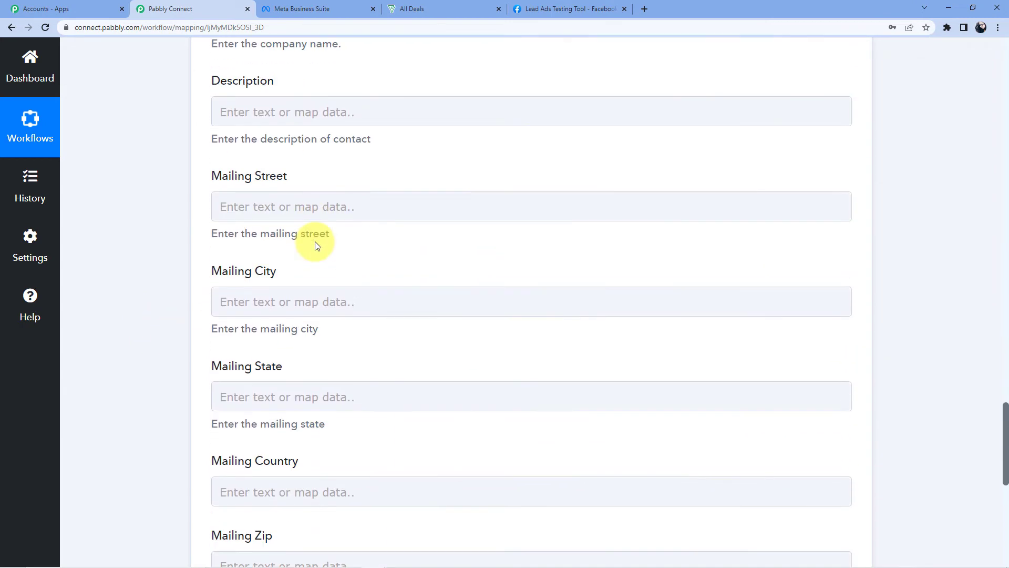
pyautogui.scroll(-6, 315, 243)
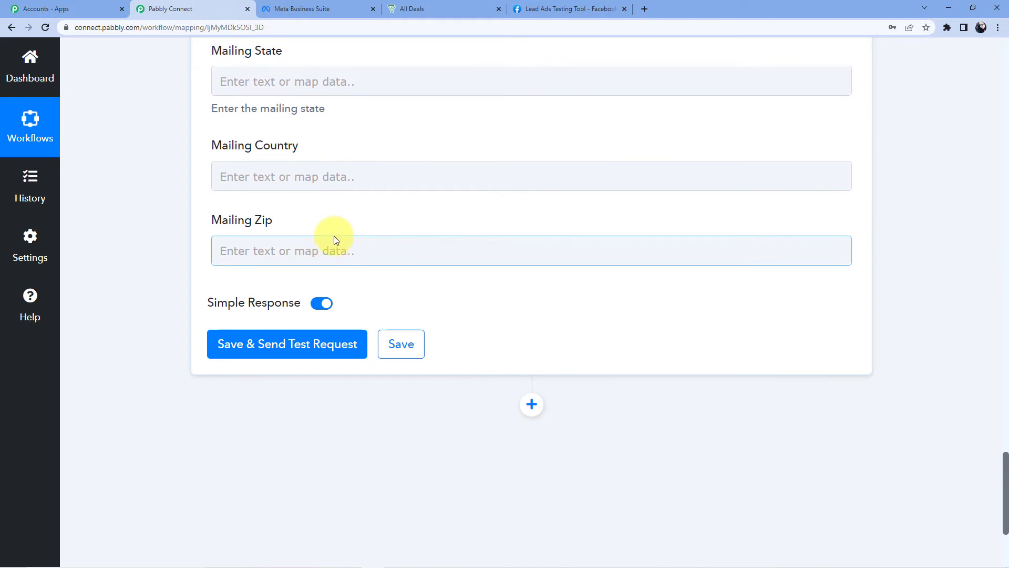
pyautogui.click(265, 349)
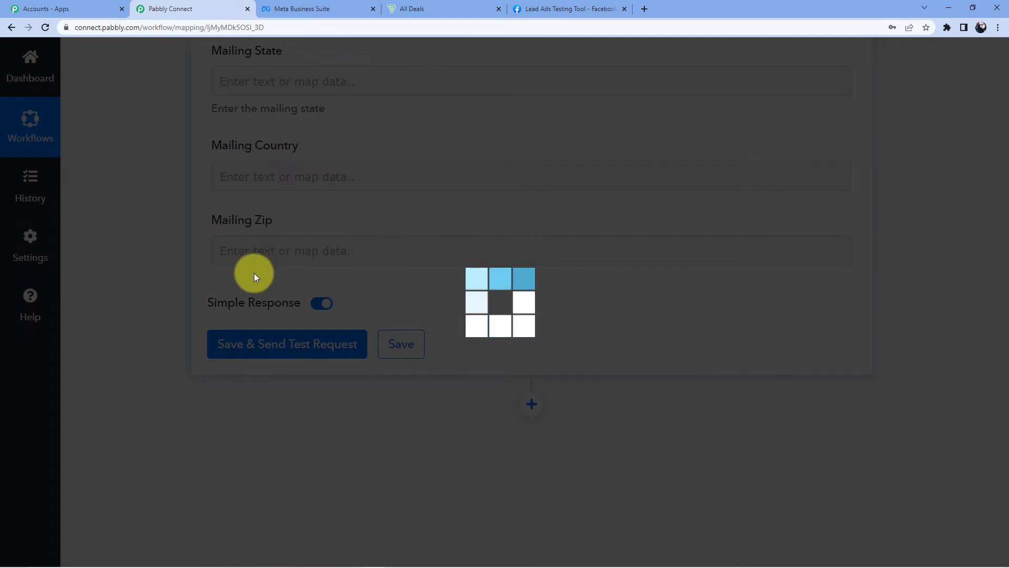
pyautogui.scroll(-3, 284, 277)
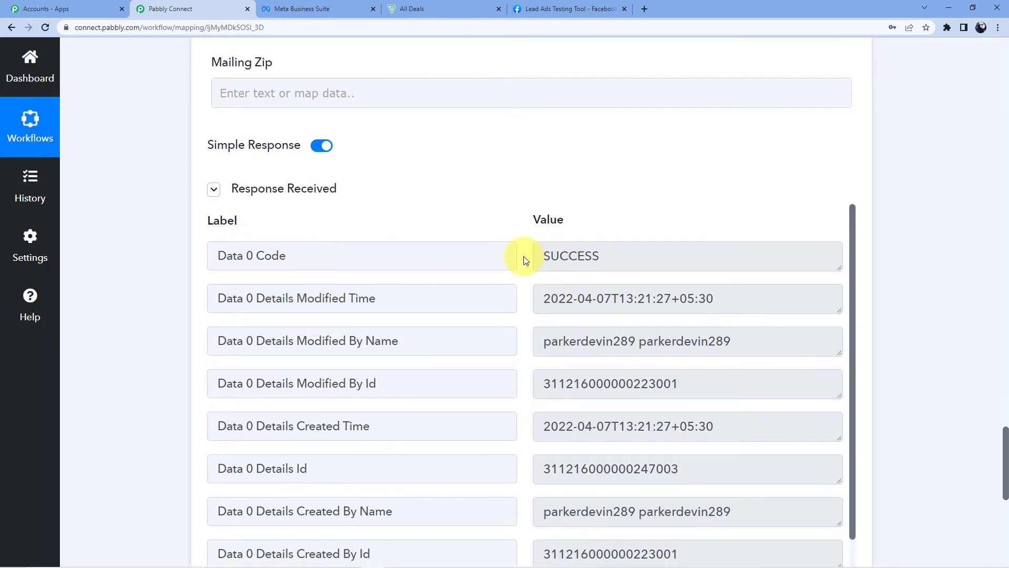
pyautogui.scroll(10, 427, 178)
pyautogui.scroll(15, 427, 178)
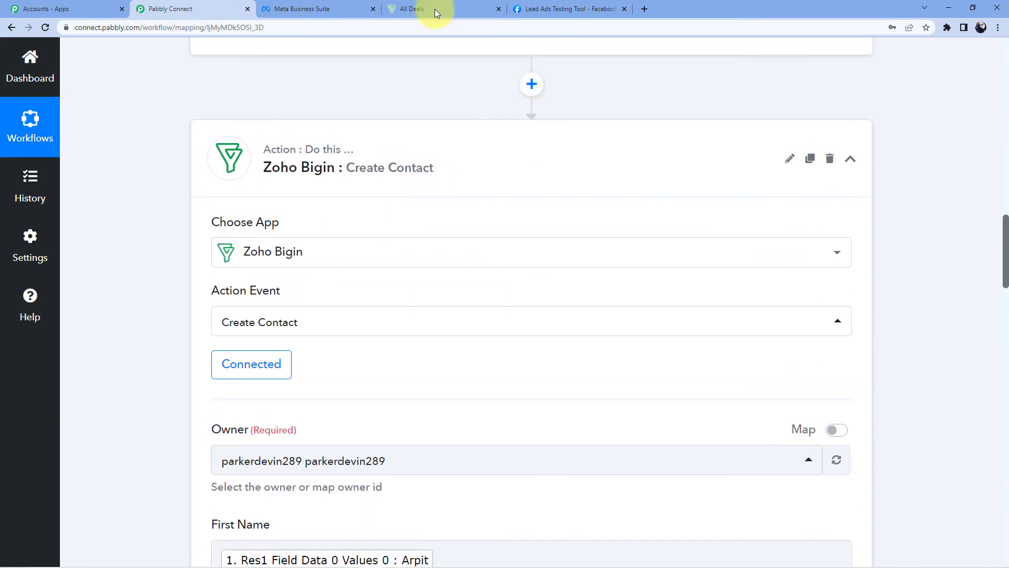
pyautogui.click(396, 7)
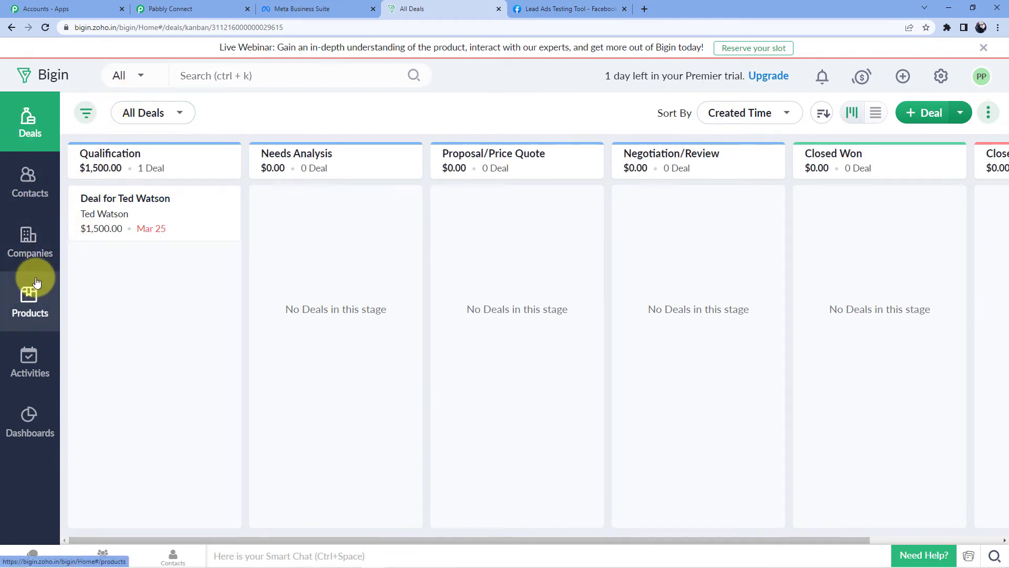
# In Bigin Contacts, skip the tour and open the new lead's record to verify its email and mobile
pyautogui.click(39, 184)
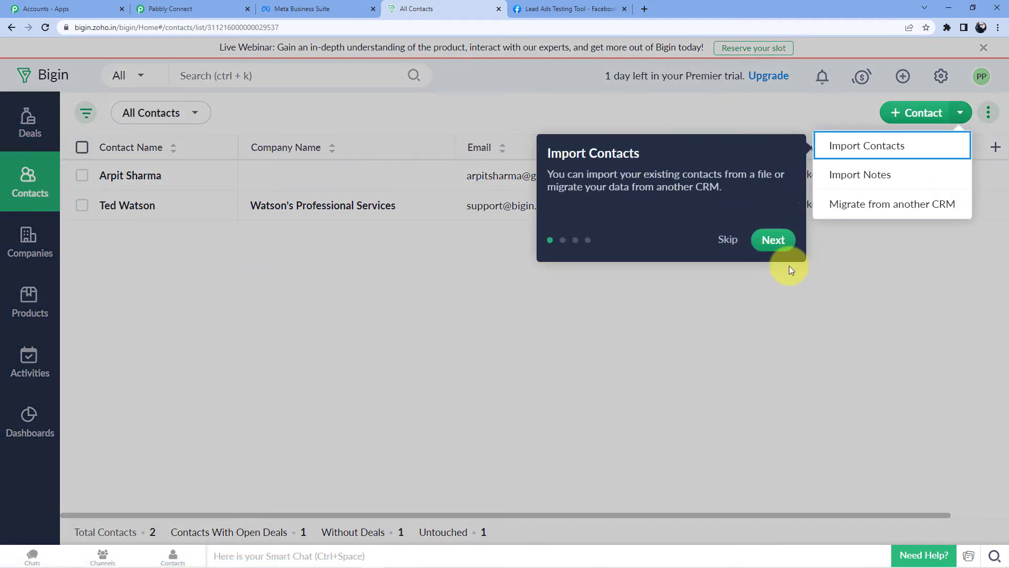
pyautogui.click(728, 239)
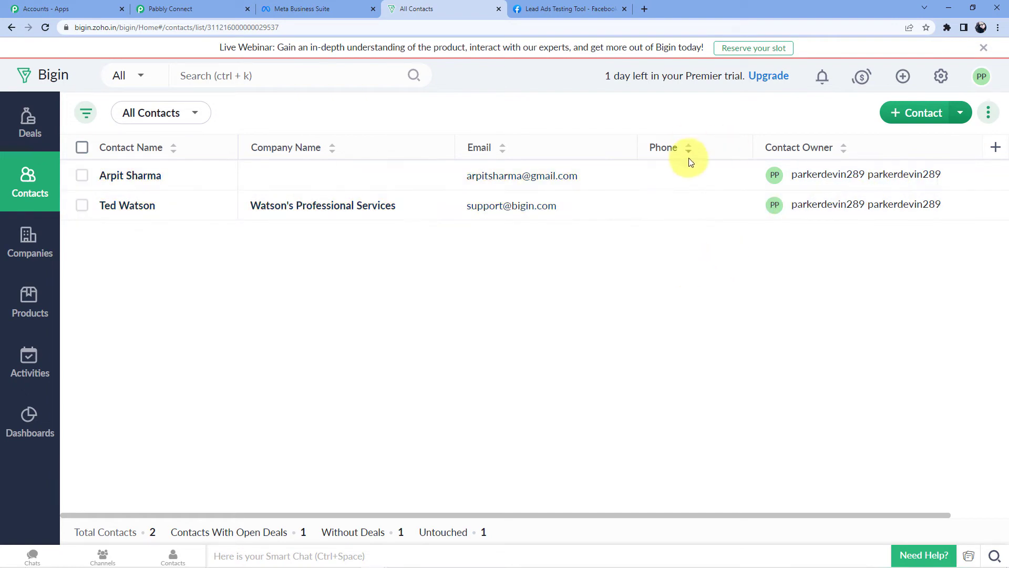
pyautogui.click(675, 179)
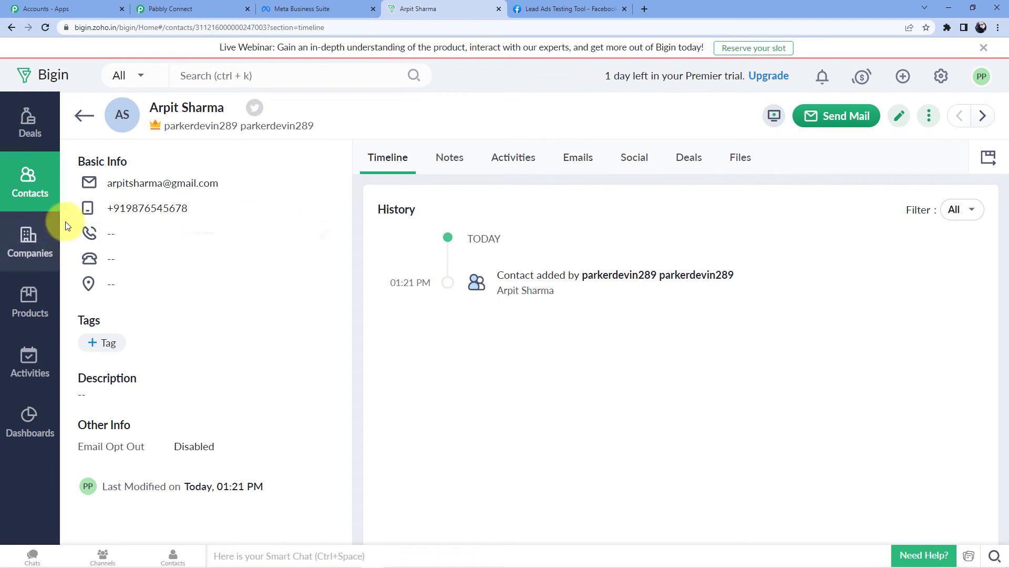
pyautogui.click(85, 116)
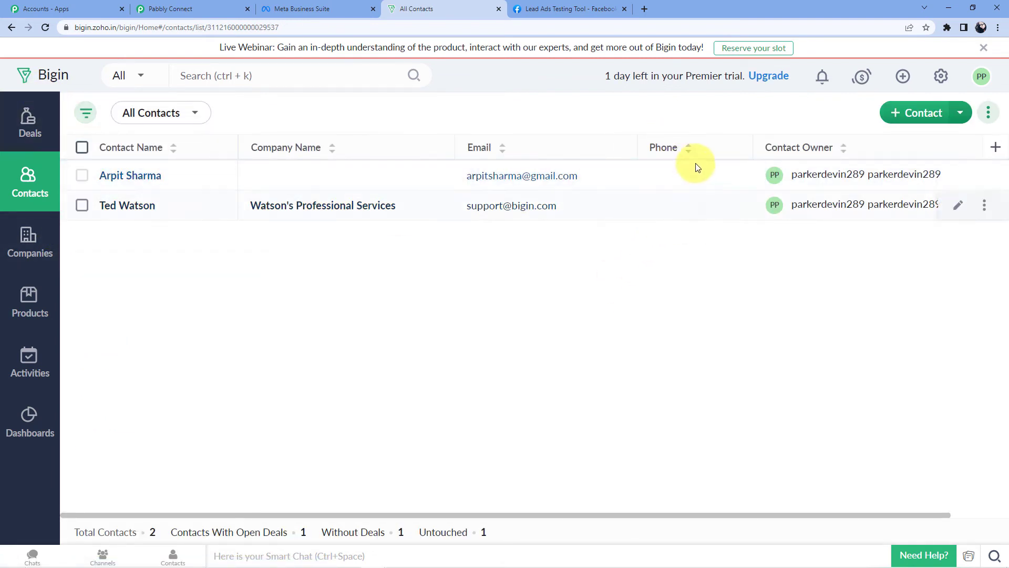
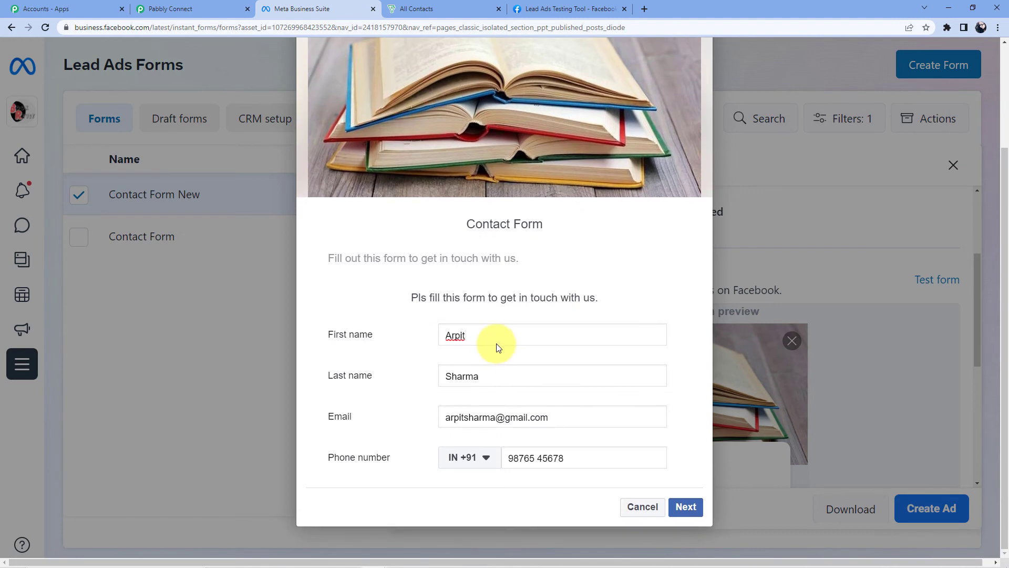
# In the Contact Form New preview, replace the first name and email name part with a new person's details
pyautogui.doubleClick(496, 334)
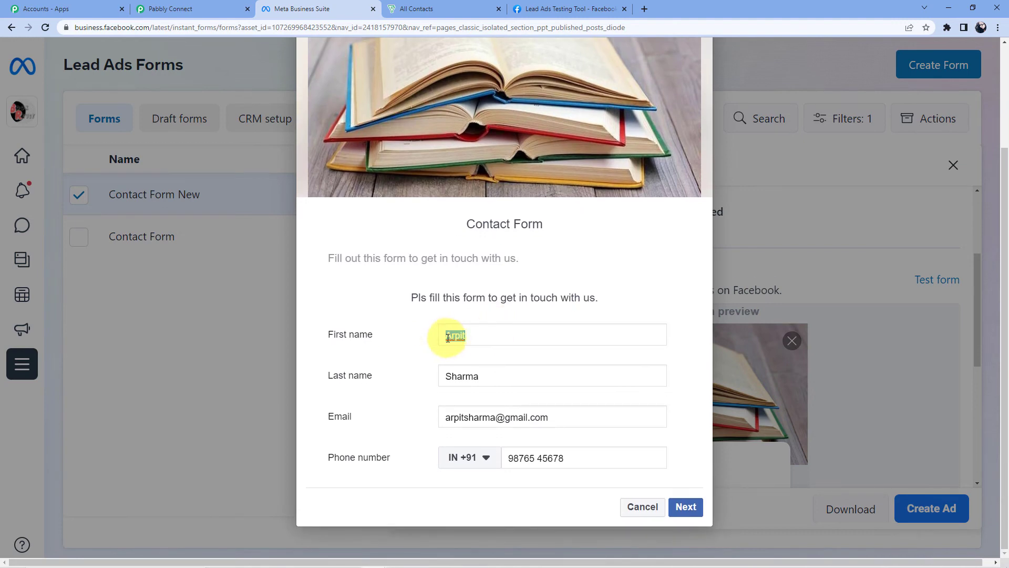
pyautogui.press('BackSpace')
pyautogui.write('Swati')
pyautogui.tripleClick(466, 417)
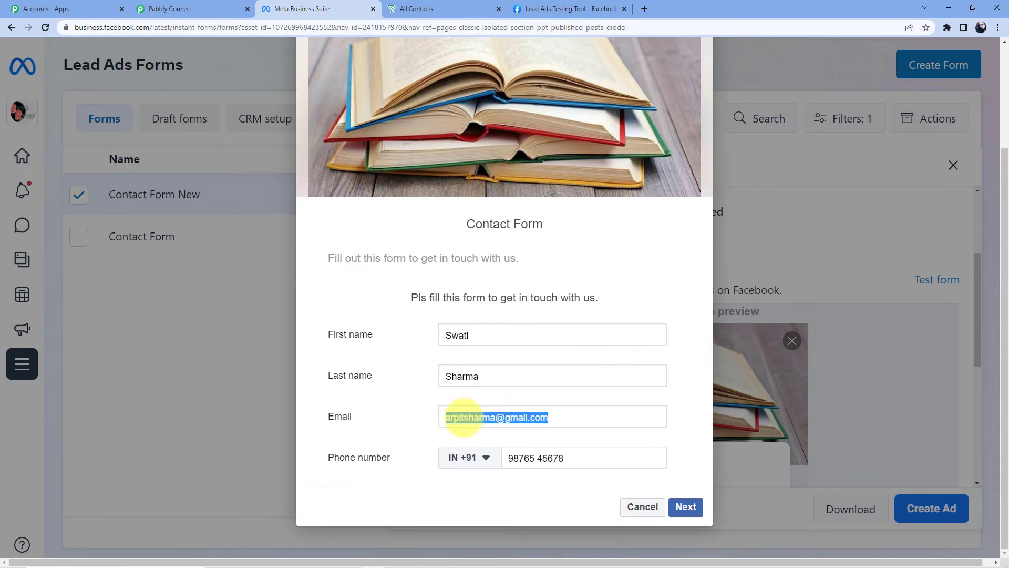
pyautogui.click(466, 417)
pyautogui.press('BackSpace')
pyautogui.press('BackSpace')
pyautogui.press('BackSpace')
pyautogui.press('BackSpace')
pyautogui.press('BackSpace')
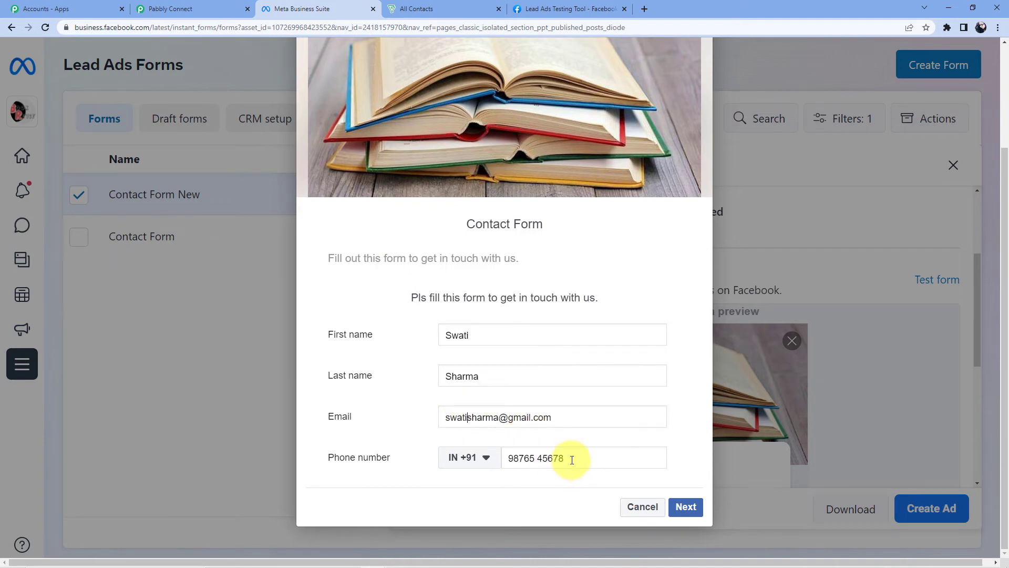
# Submit the test lead, then return to Bigin's All Contacts list
pyautogui.click(685, 507)
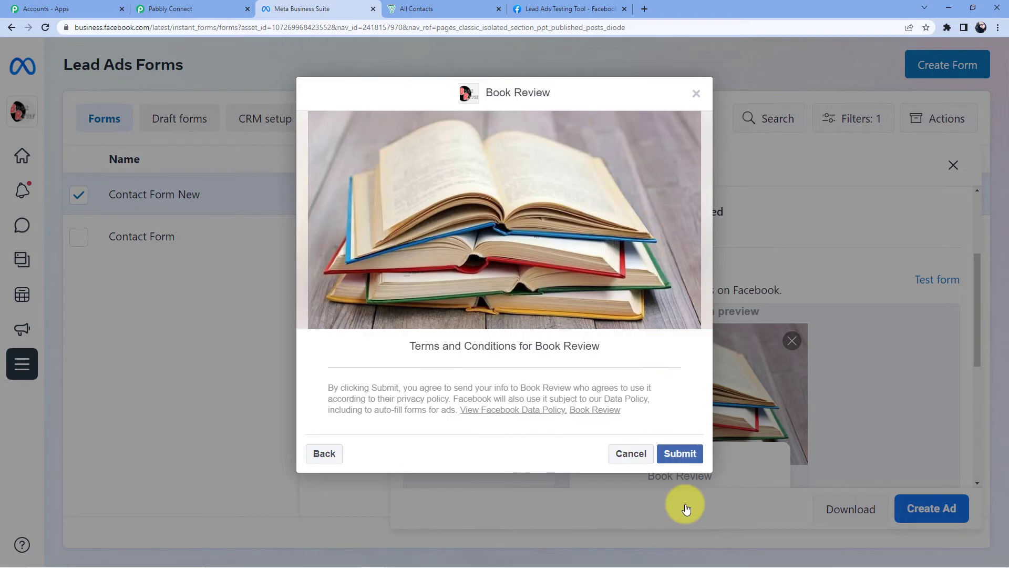
pyautogui.click(673, 466)
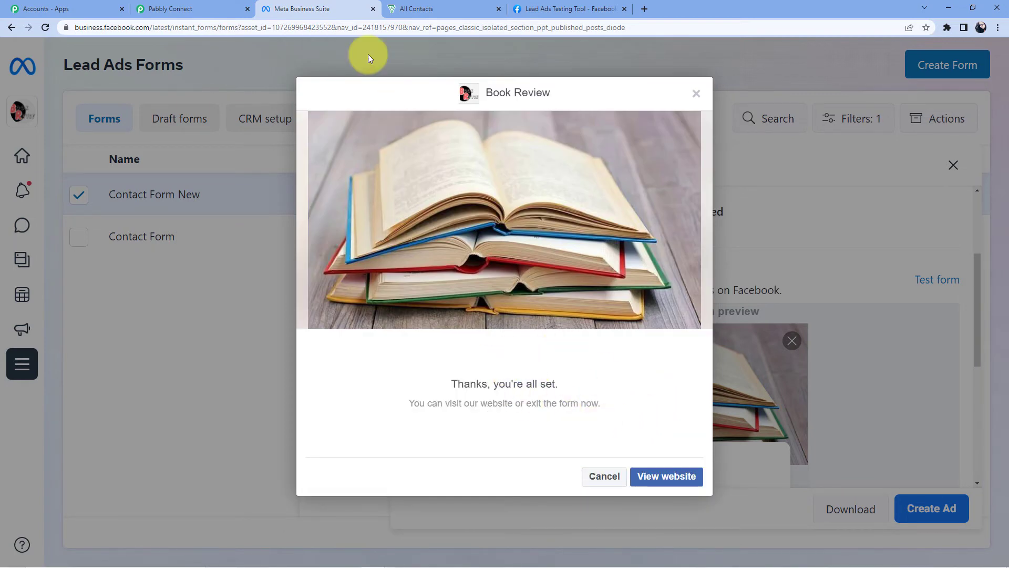
pyautogui.click(427, 7)
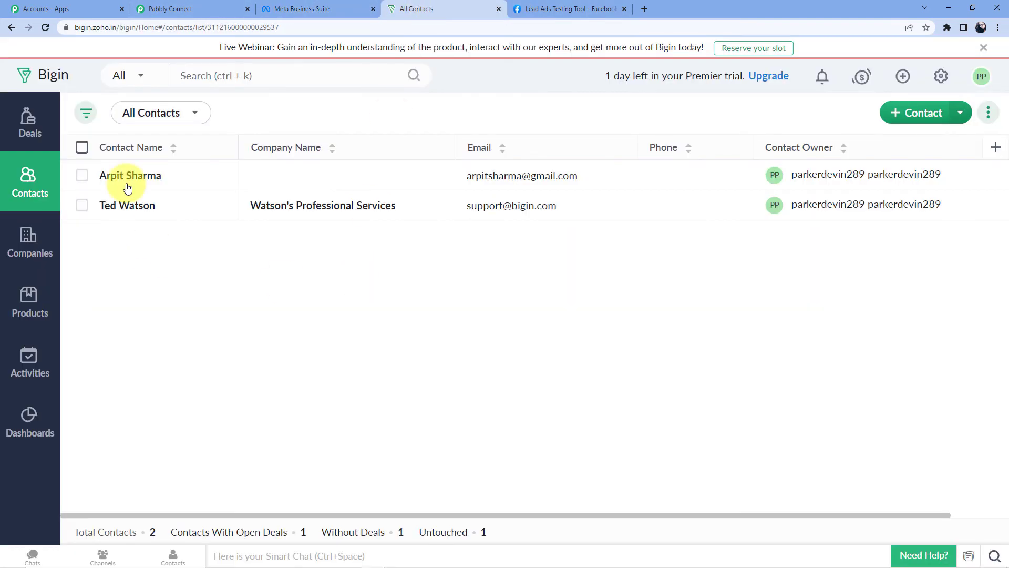
# Reload Bigin's contacts so the third, test-lead contact appears, then open its record
pyautogui.click(45, 26)
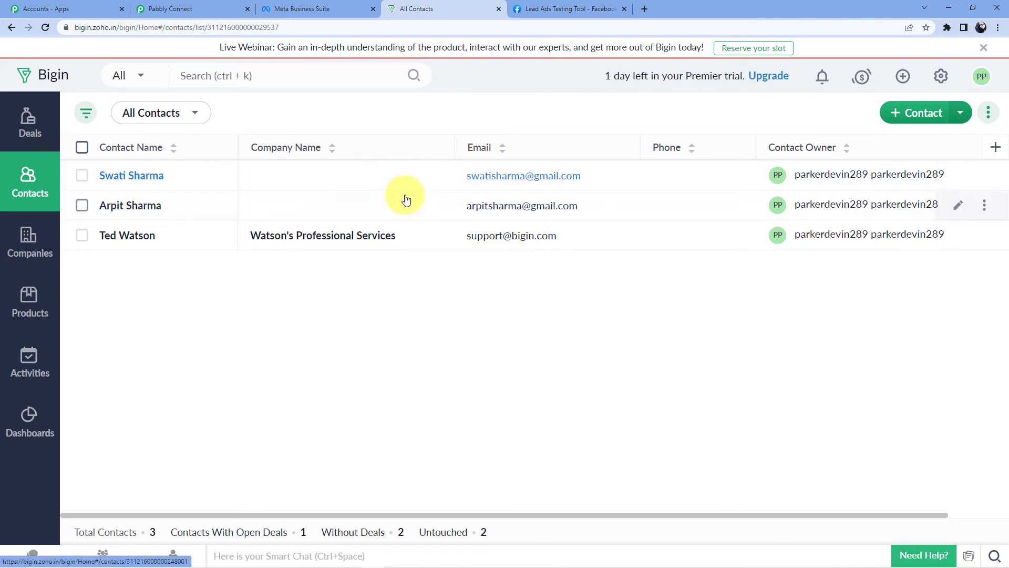
pyautogui.click(486, 176)
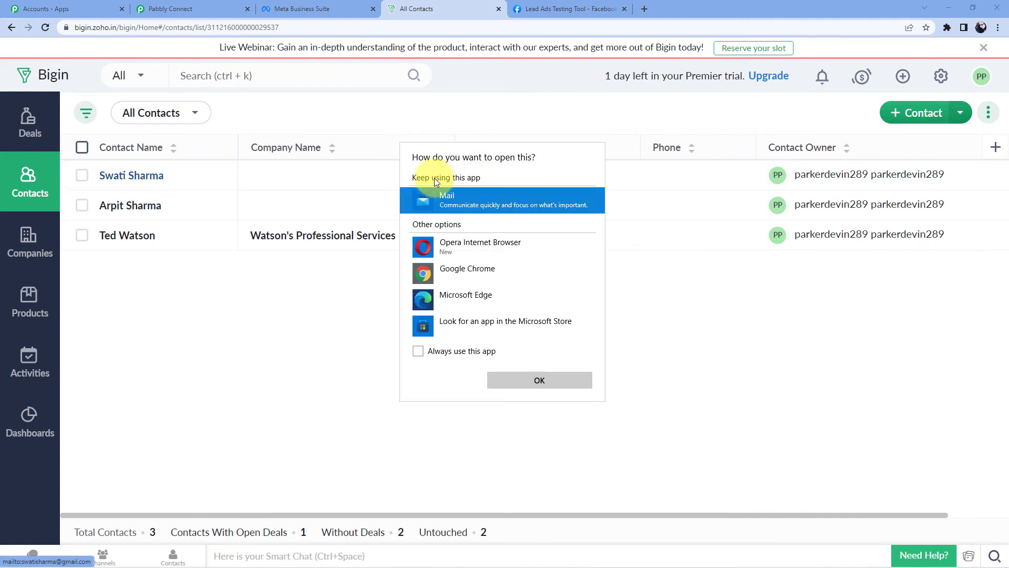
pyautogui.click(167, 181)
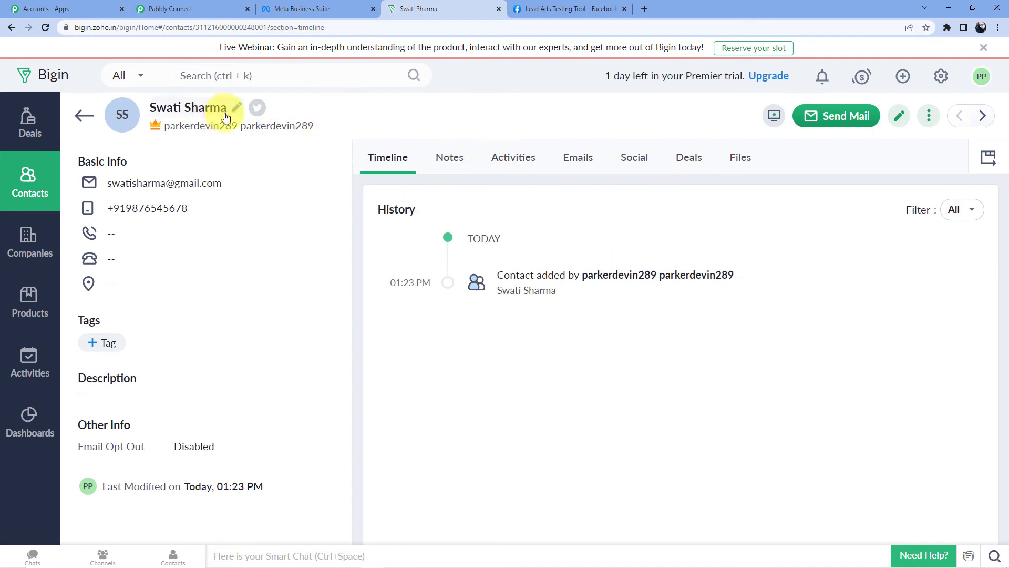
# In Pabbly Connect, collapse the Facebook Lead Ads New Lead trigger and Zoho Bigin Create Contact action
pyautogui.click(158, 9)
pyautogui.scroll(20, 473, 274)
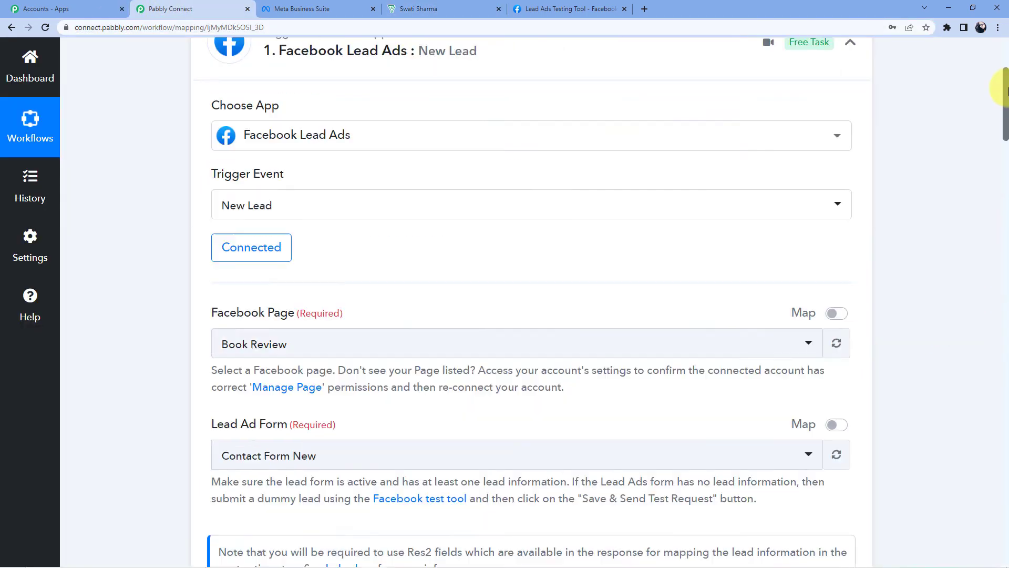
pyautogui.click(490, 224)
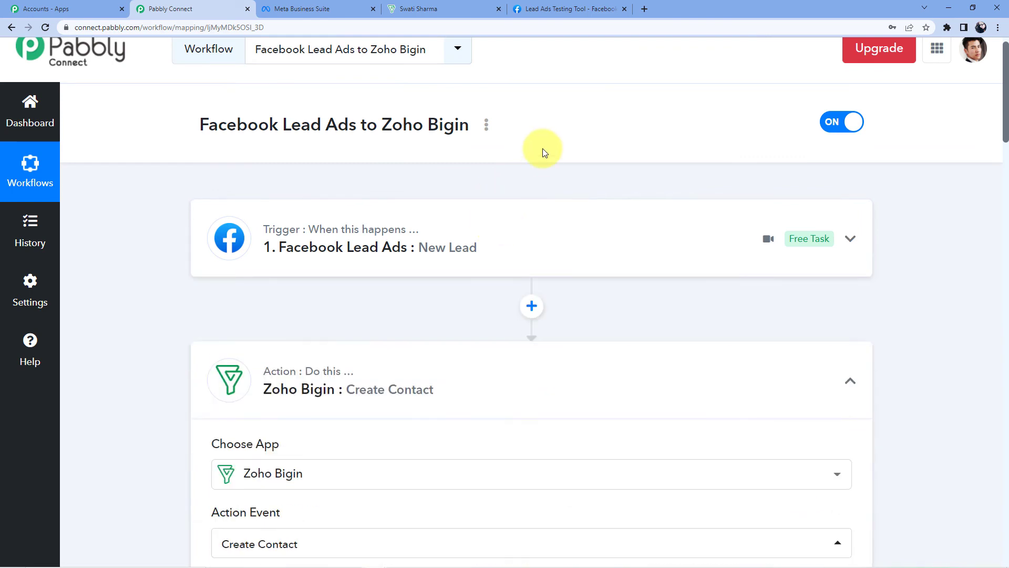
pyautogui.scroll(-3, 542, 148)
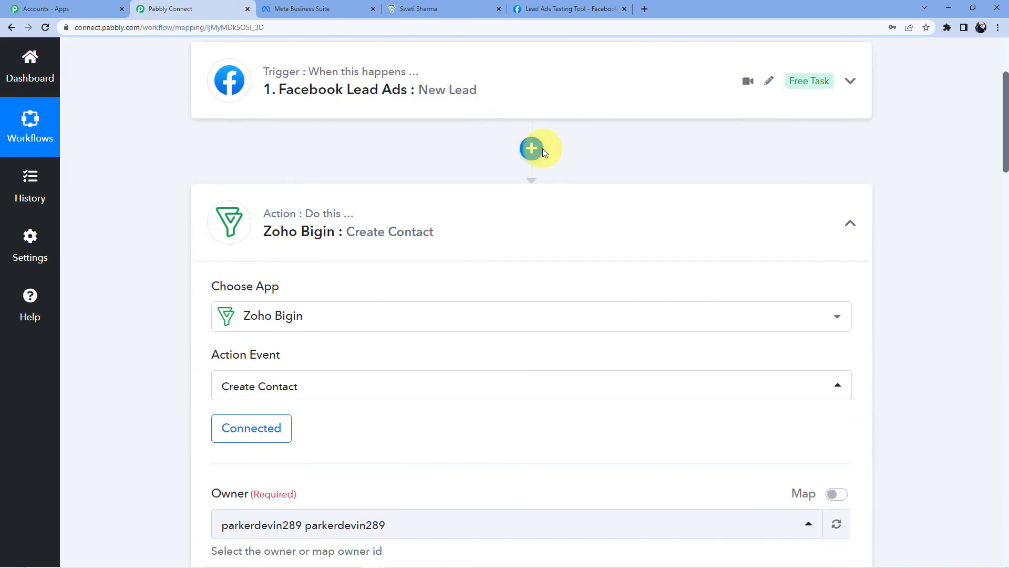
pyautogui.click(444, 213)
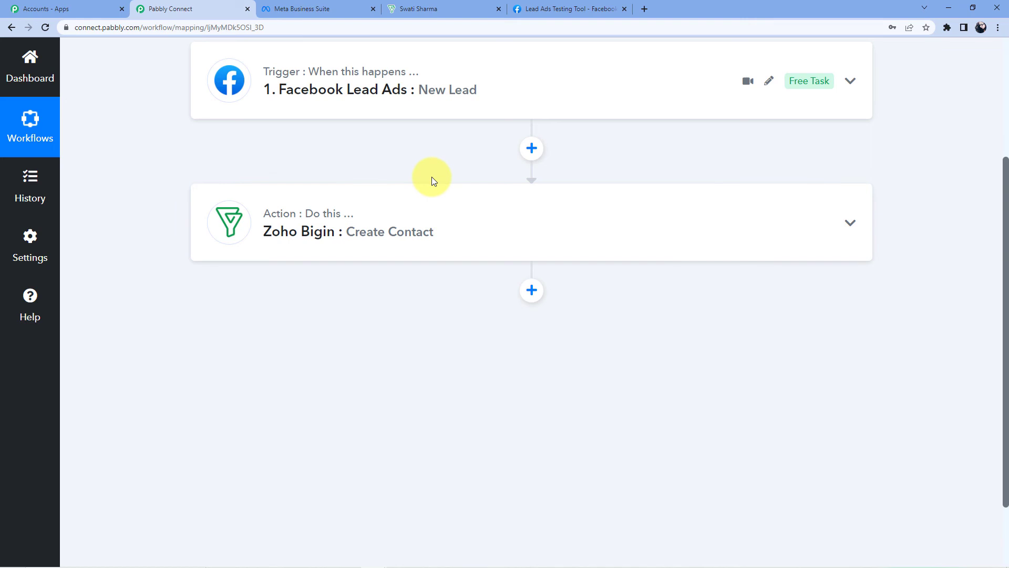
pyautogui.scroll(2, 433, 180)
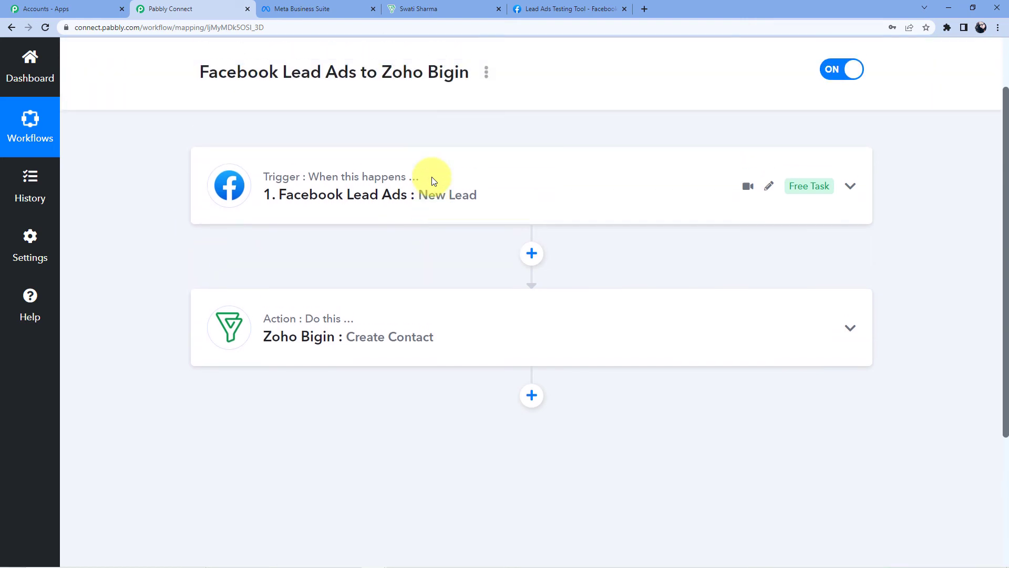